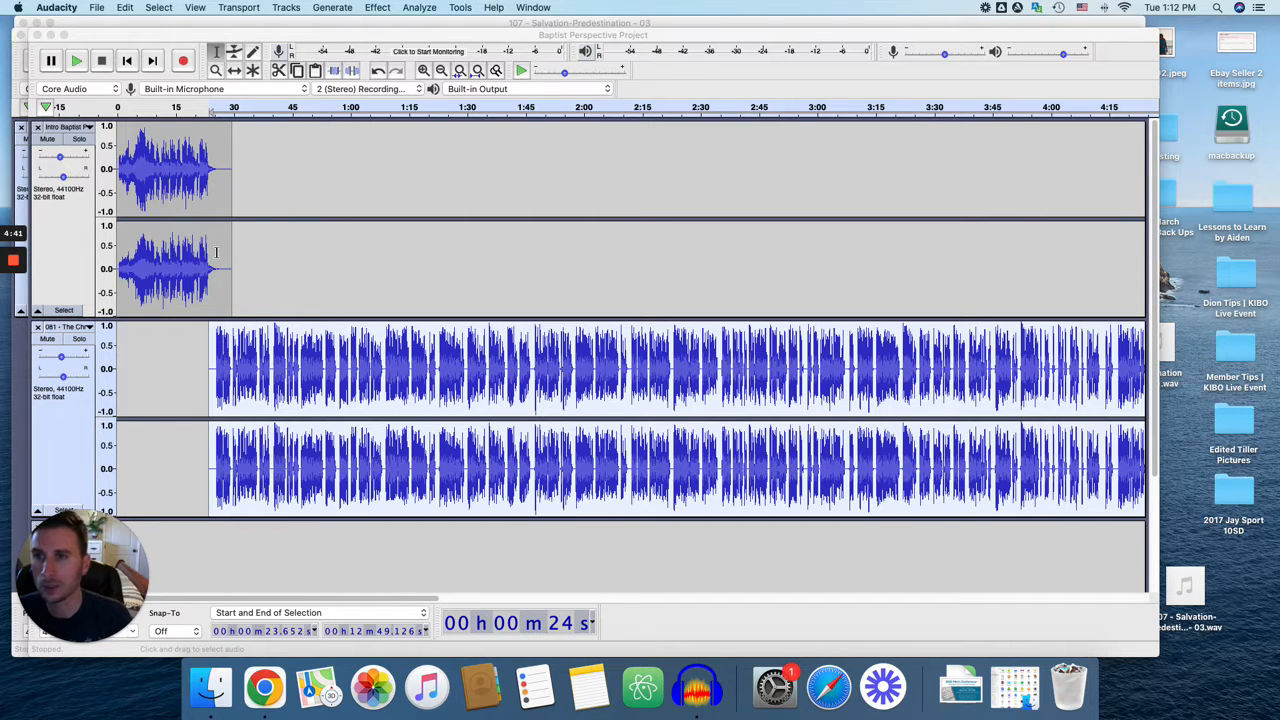
# Play the transition from the intro into the spoken episode track from about 0:19, slightly lowering the playback volume.
pyautogui.click(189, 108)
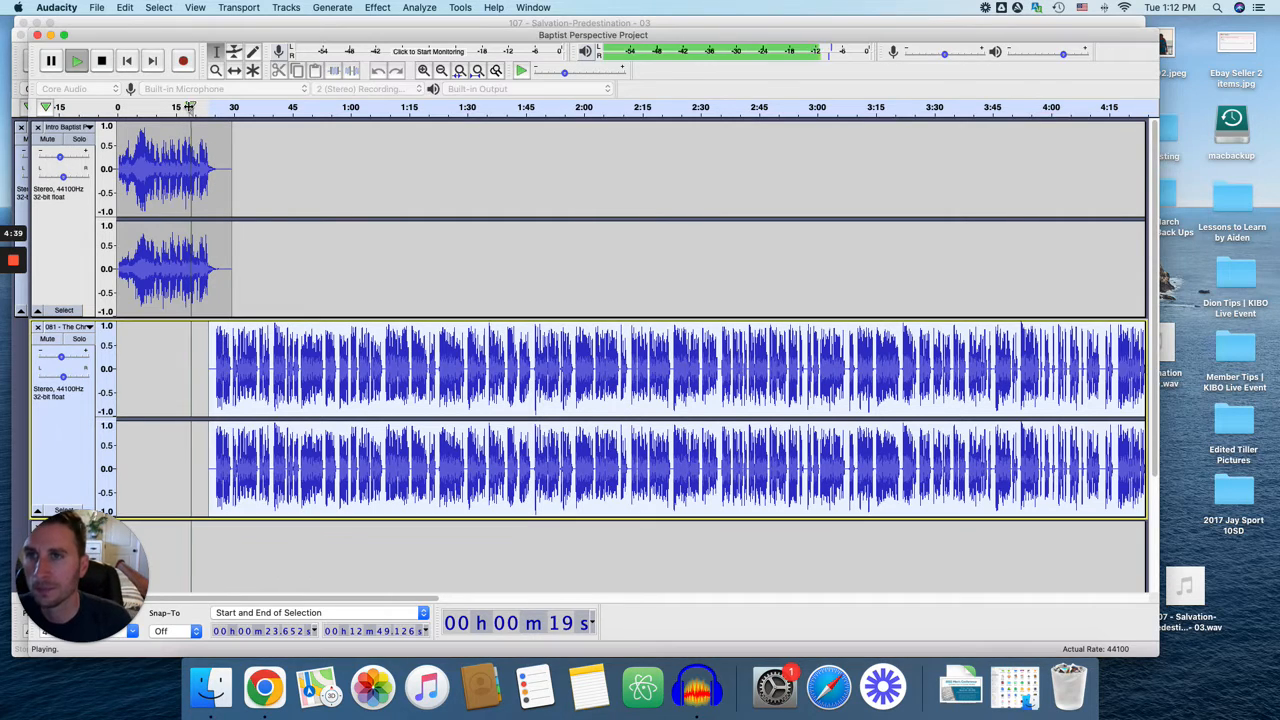
pyautogui.press('XF86AudioRaiseVolume')
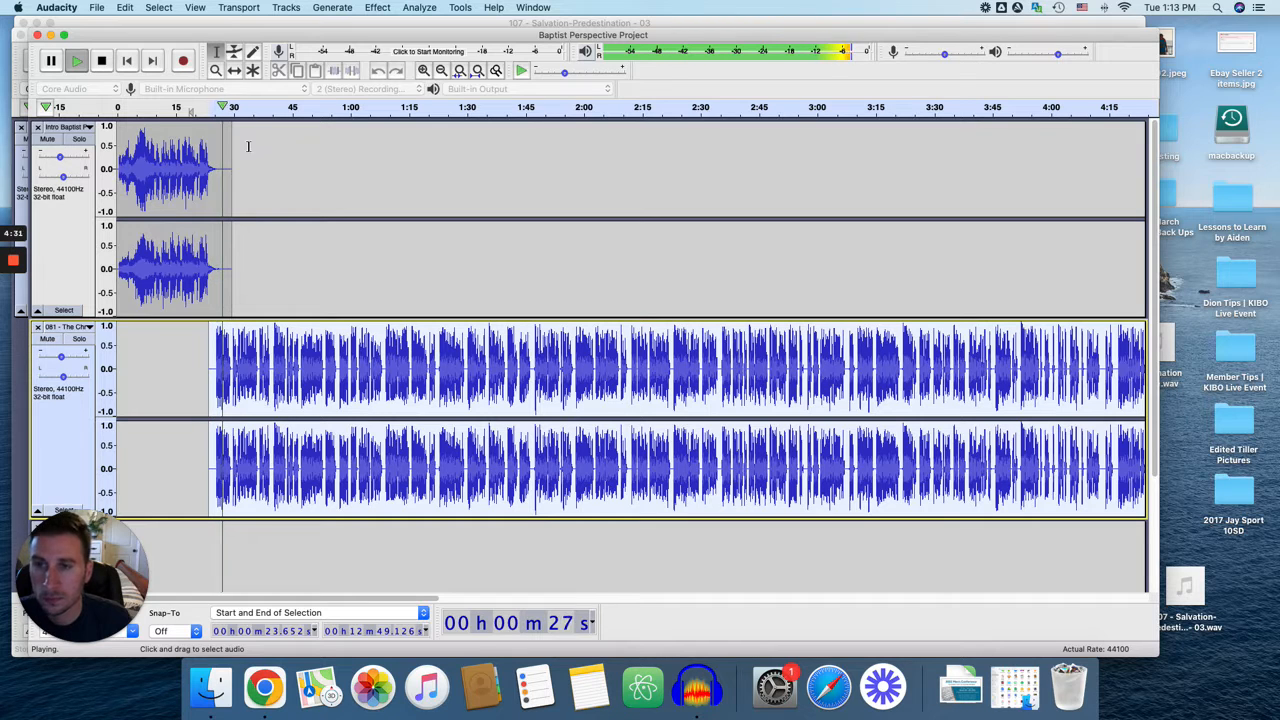
pyautogui.press('space')
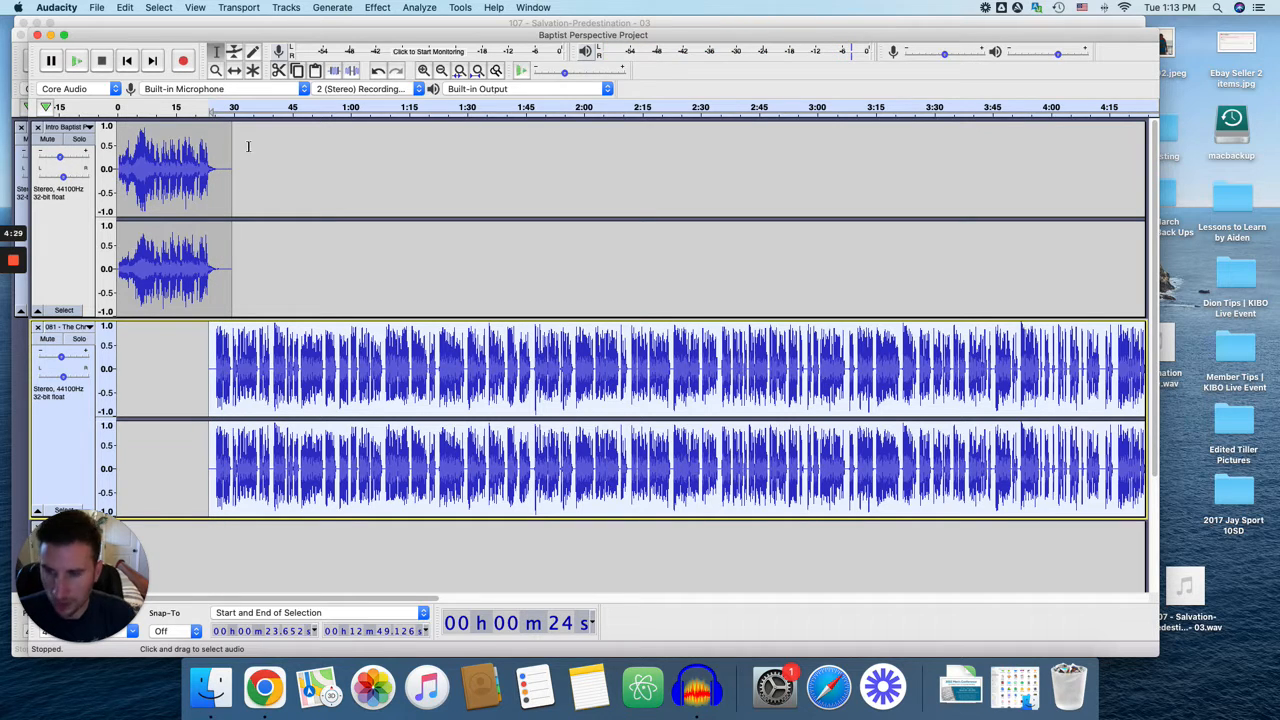
# Inspect the gain settings of the intro track and the spoken episode track at a closer zoom.
pyautogui.press('super+1')
pyautogui.press('super+1')
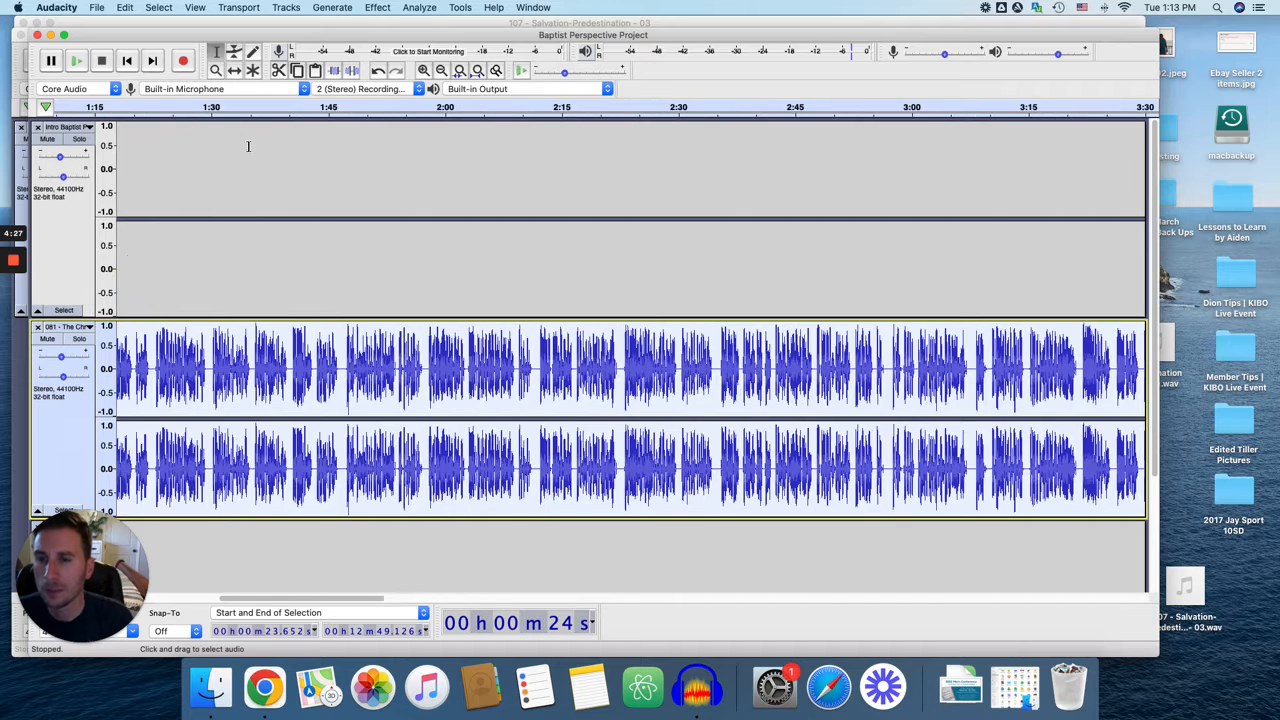
pyautogui.hscroll(-15, 226, 212)
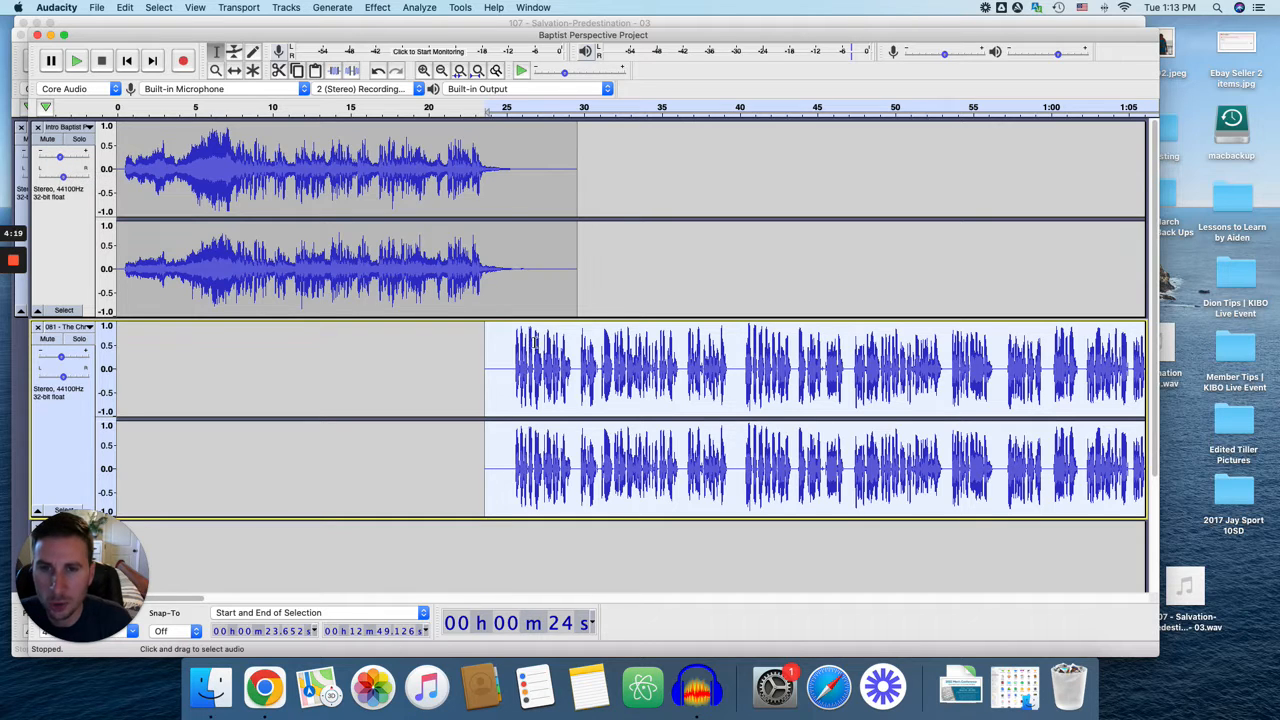
pyautogui.click(59, 158)
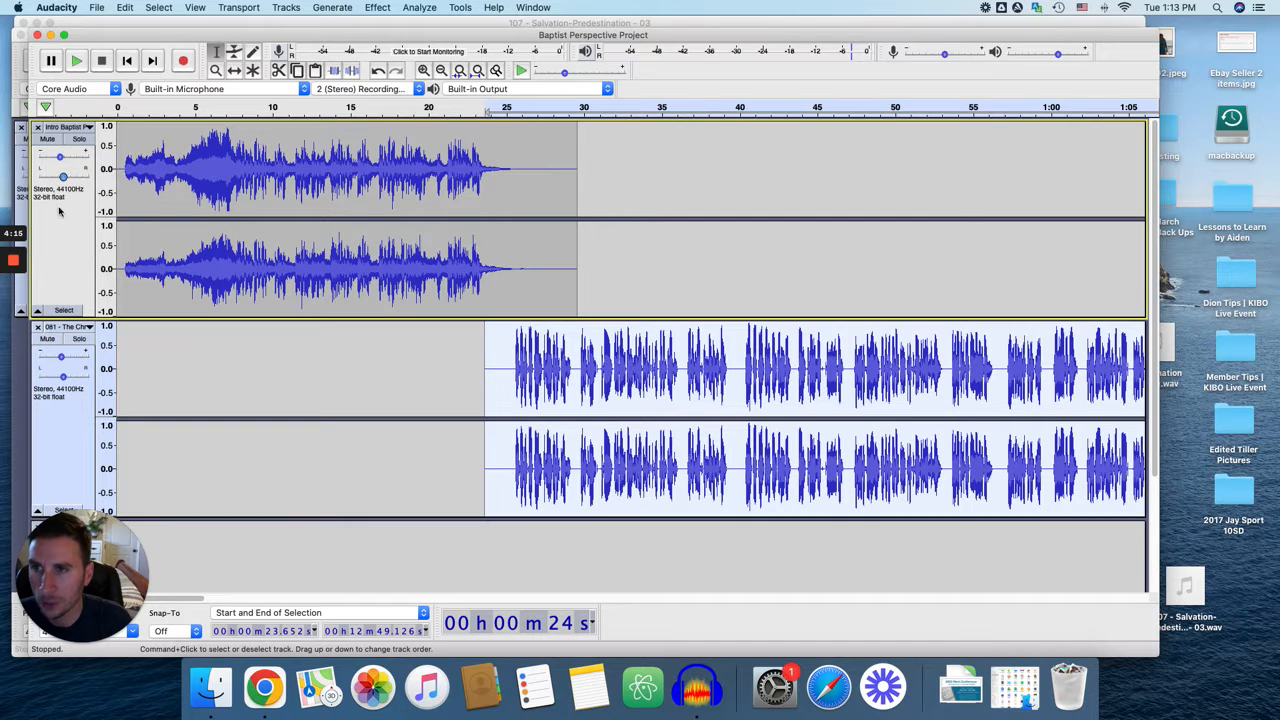
pyautogui.click(61, 360)
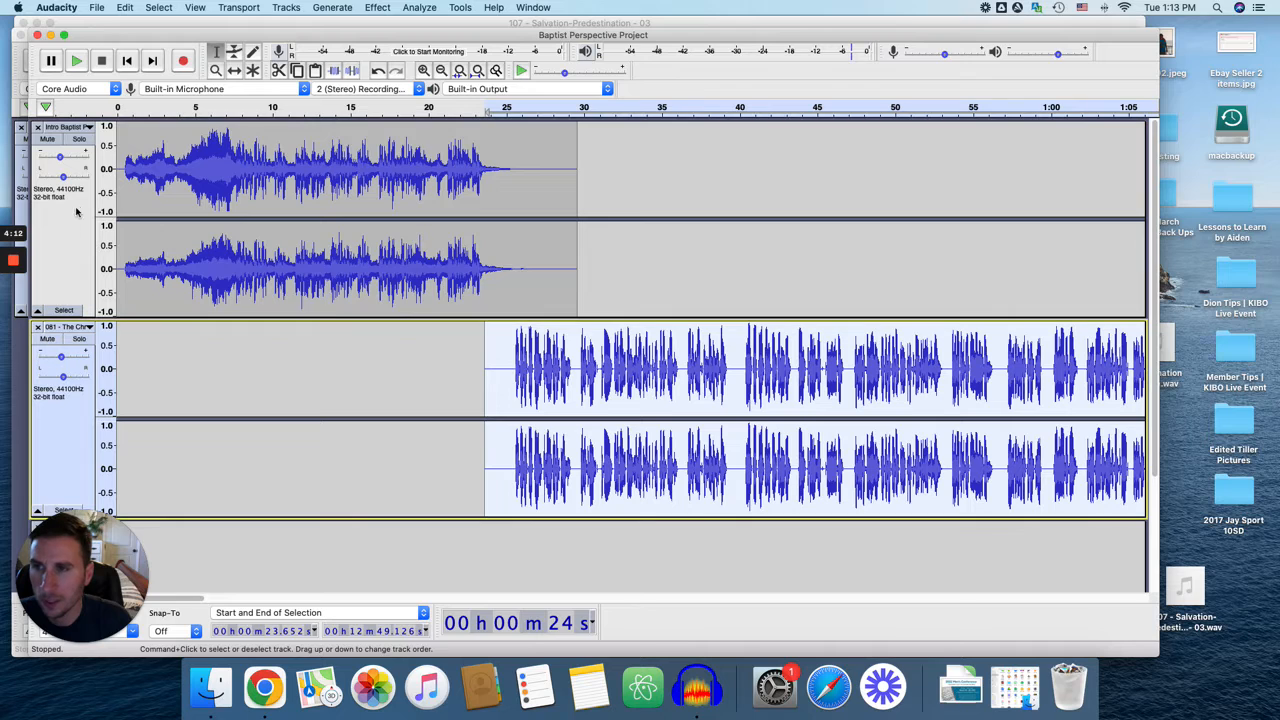
pyautogui.click(59, 158)
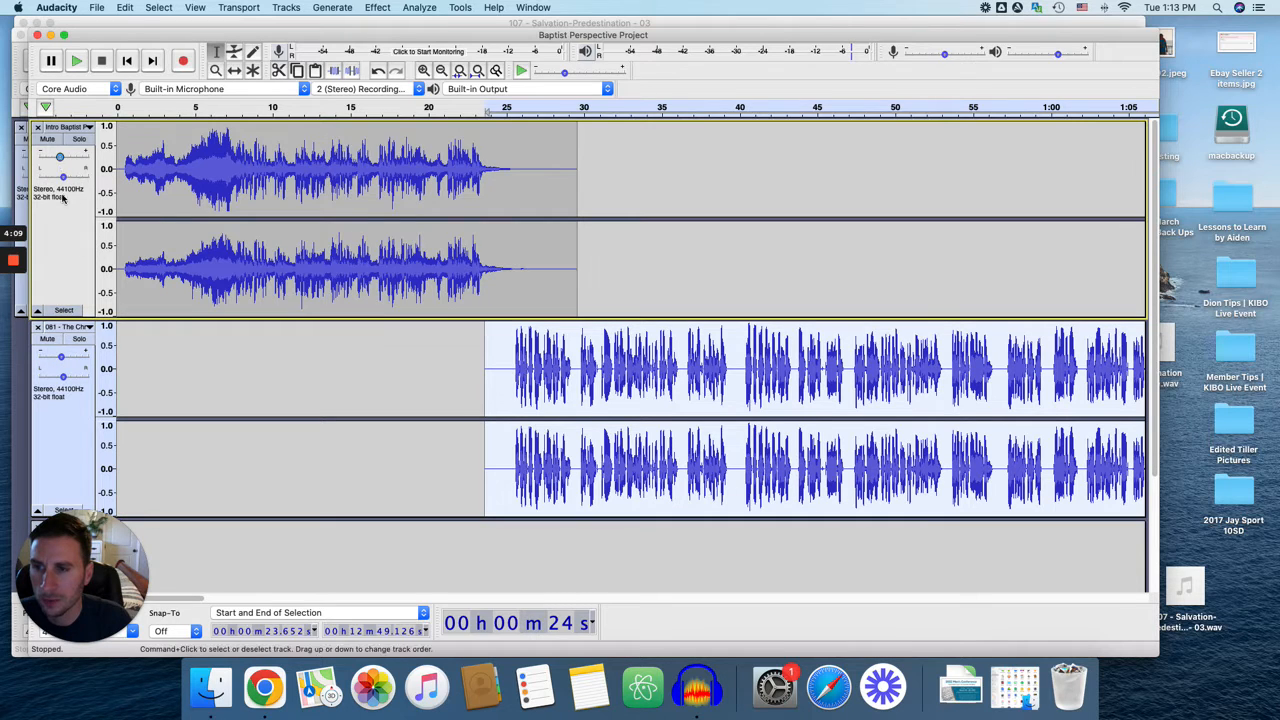
pyautogui.click(59, 160)
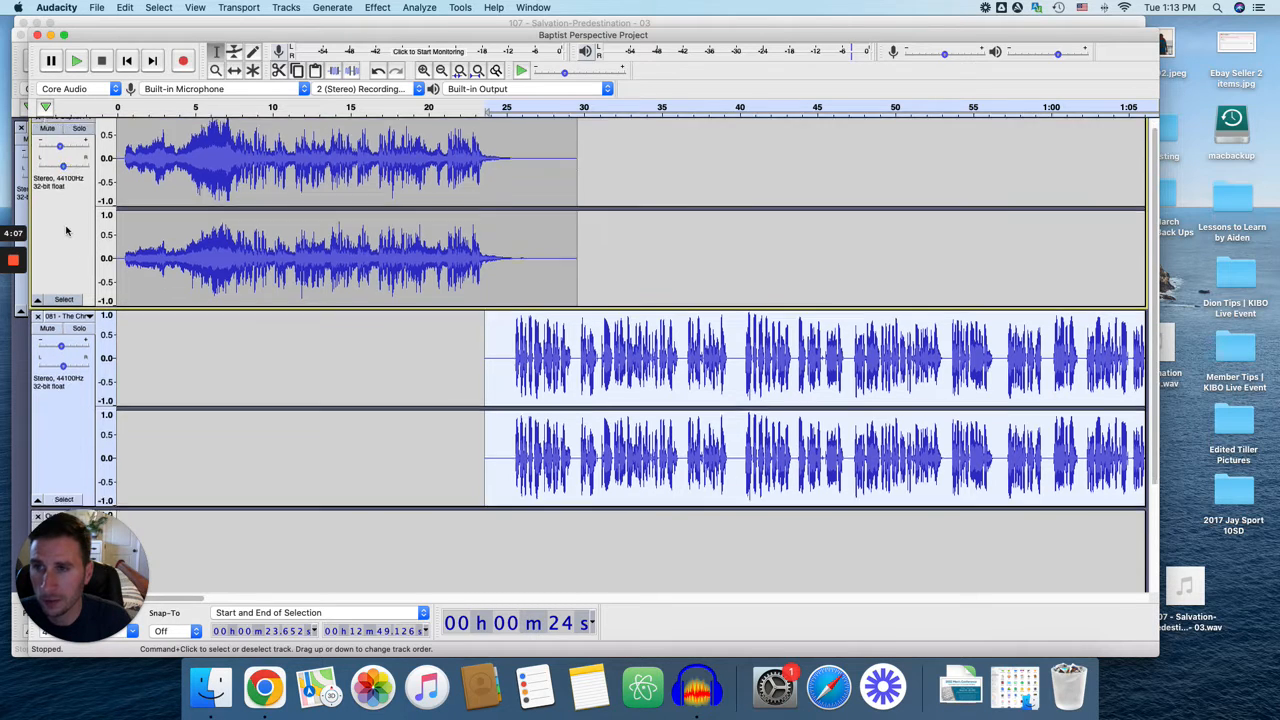
# Inspect the outro track's gain and compare it with the gain of the intro and episode tracks.
pyautogui.scroll(-3, 60, 300)
pyautogui.click(59, 409)
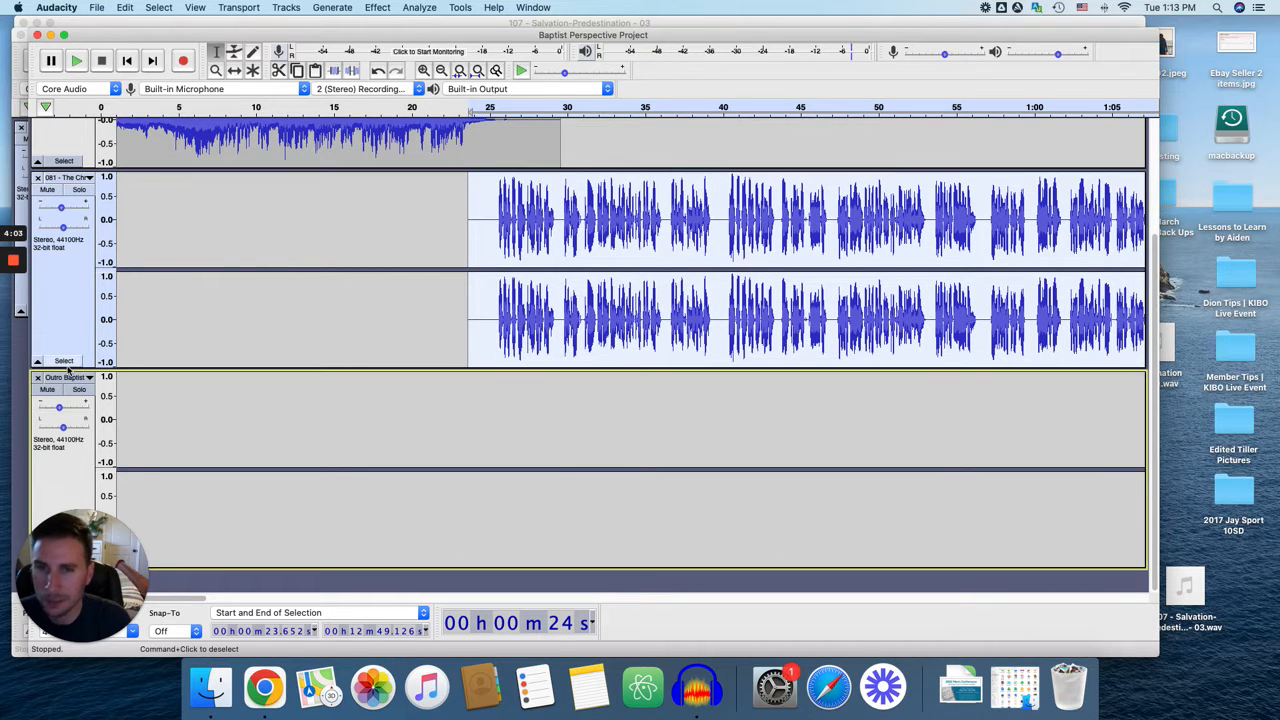
pyautogui.scroll(3, 159, 354)
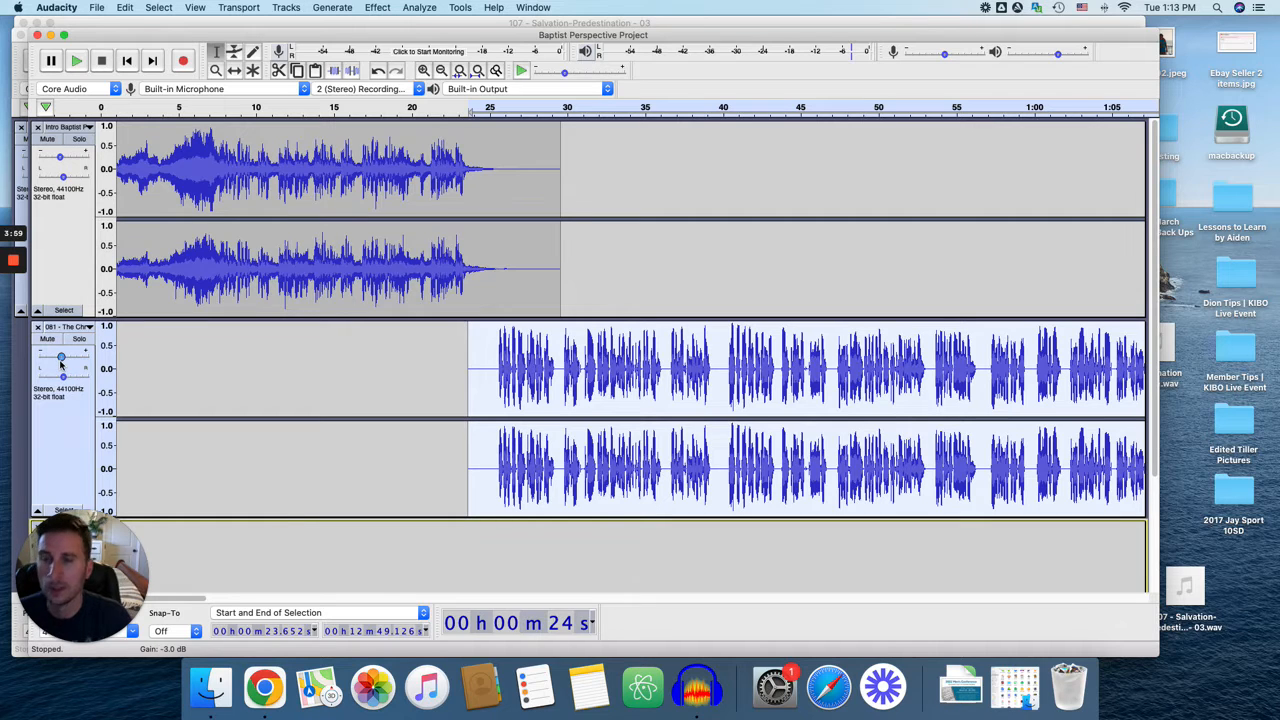
pyautogui.moveTo(61, 365)
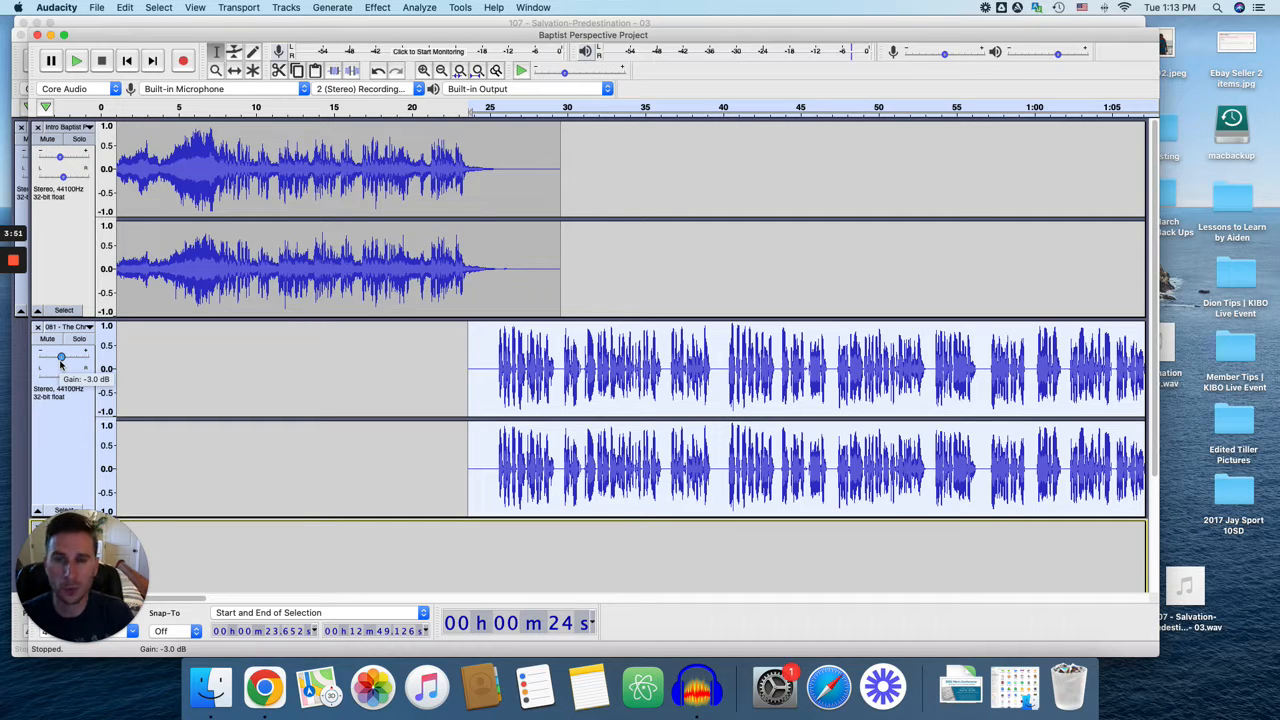
pyautogui.scroll(-2, 42, 163)
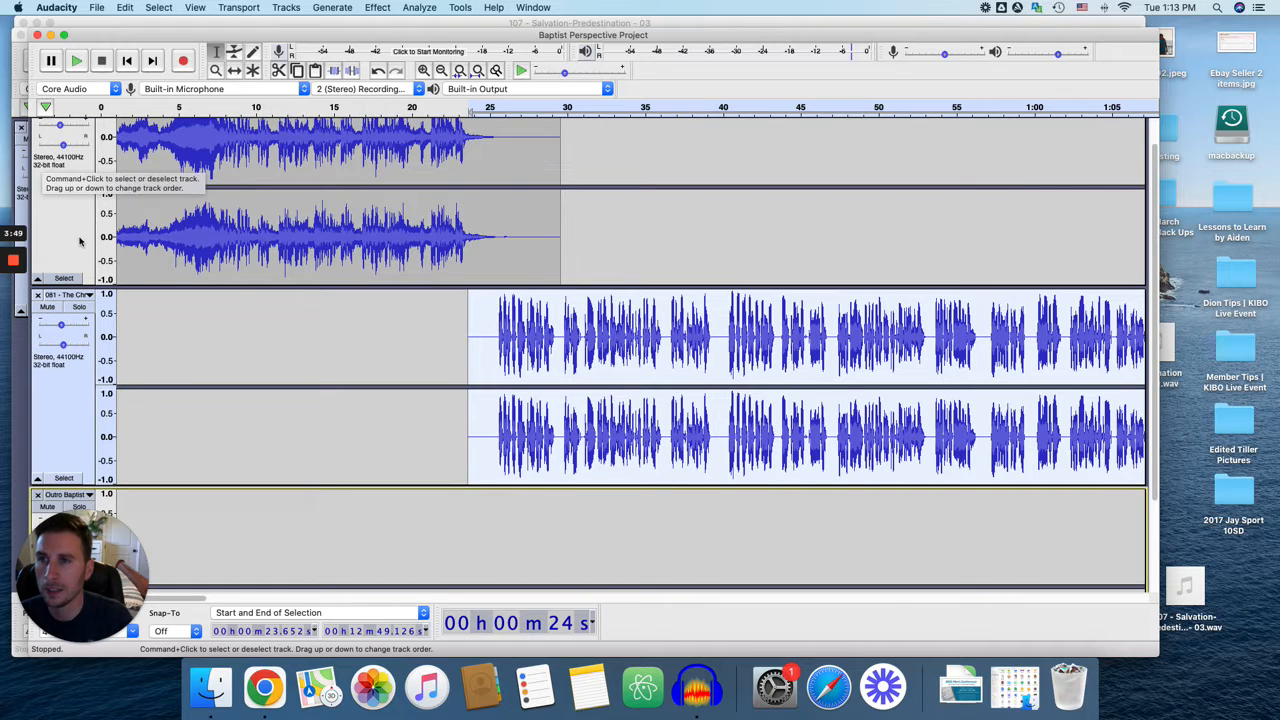
pyautogui.scroll(2, 78, 238)
pyautogui.moveTo(60, 157)
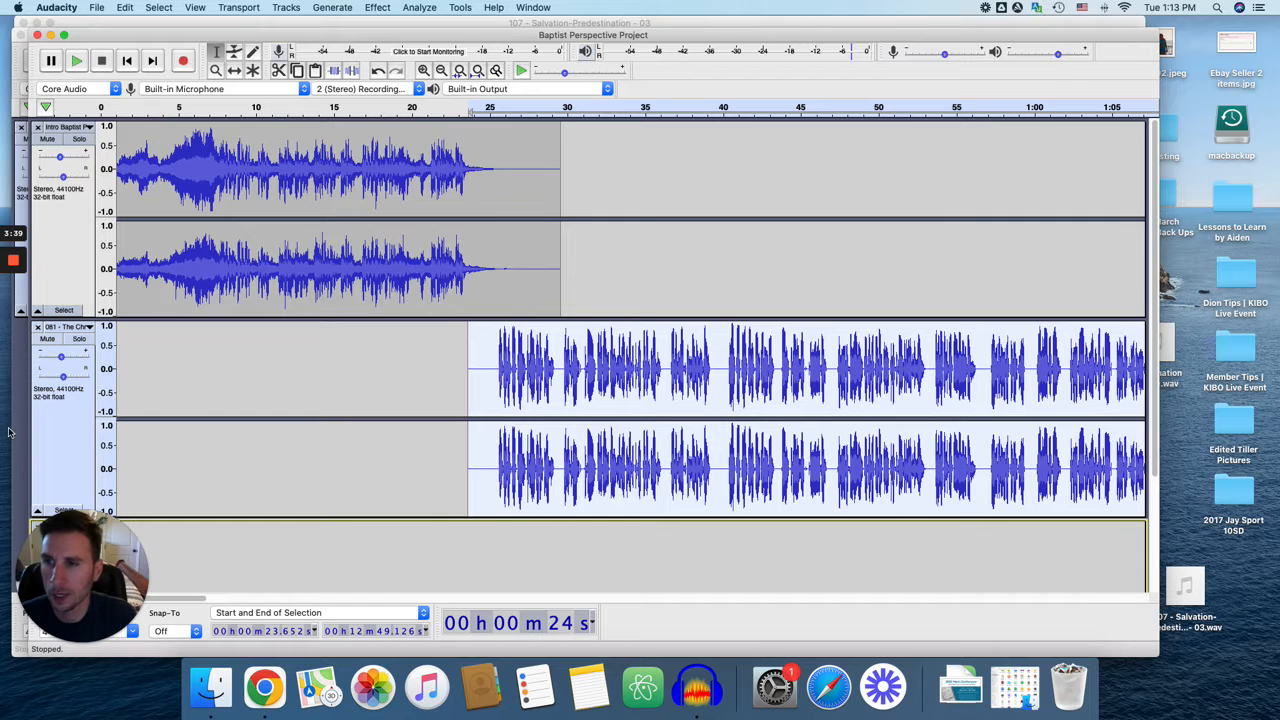
pyautogui.scroll(-3, 76, 378)
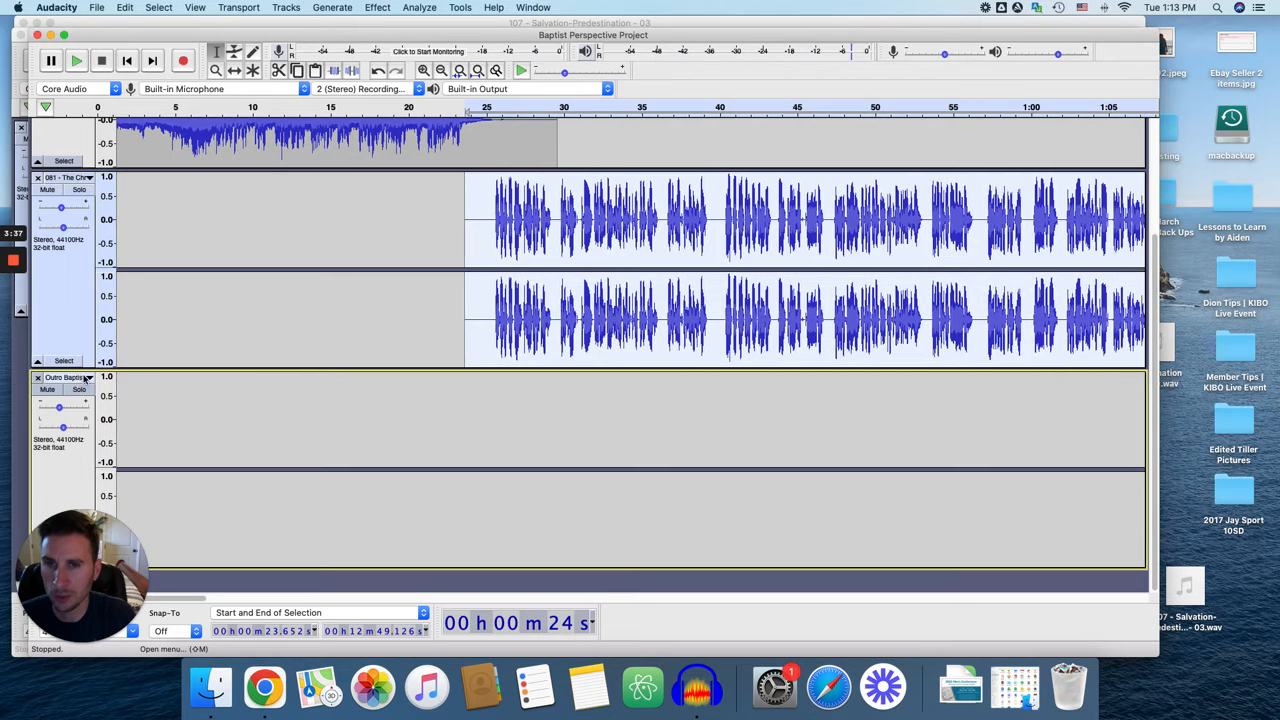
pyautogui.scroll(3, 153, 371)
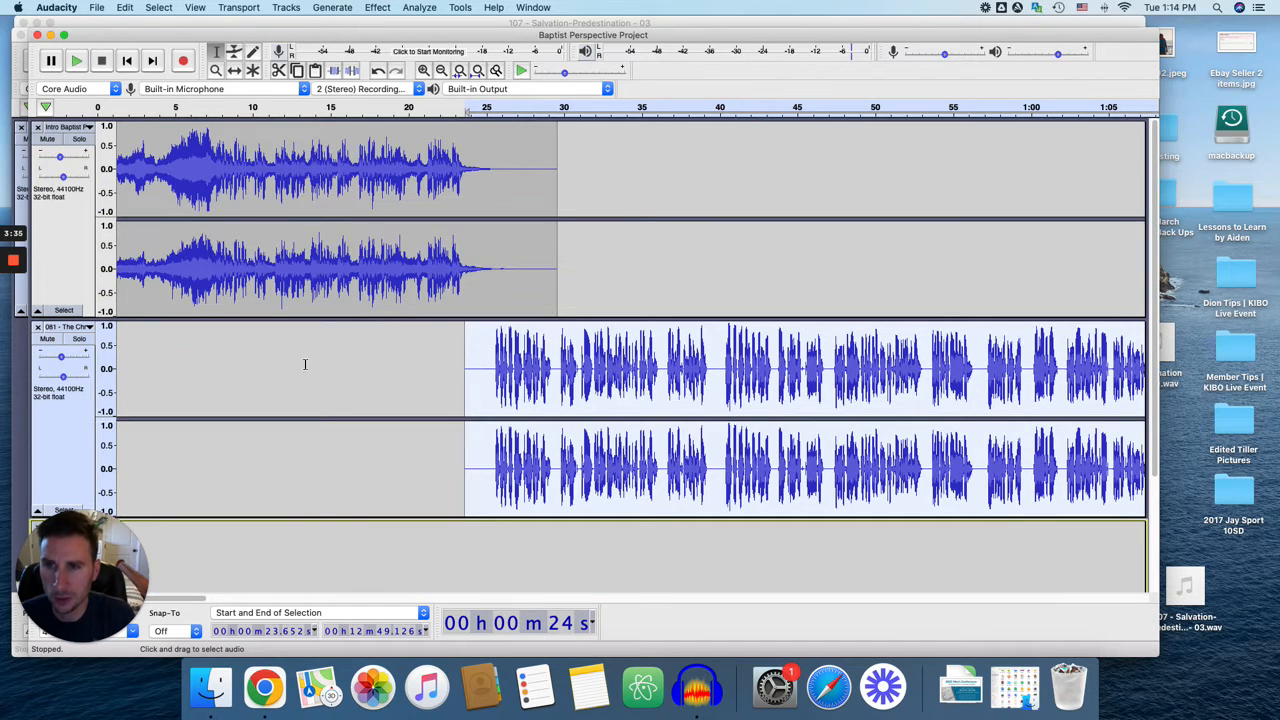
pyautogui.scroll(-1, 250, 366)
pyautogui.scroll(-2, 60, 350)
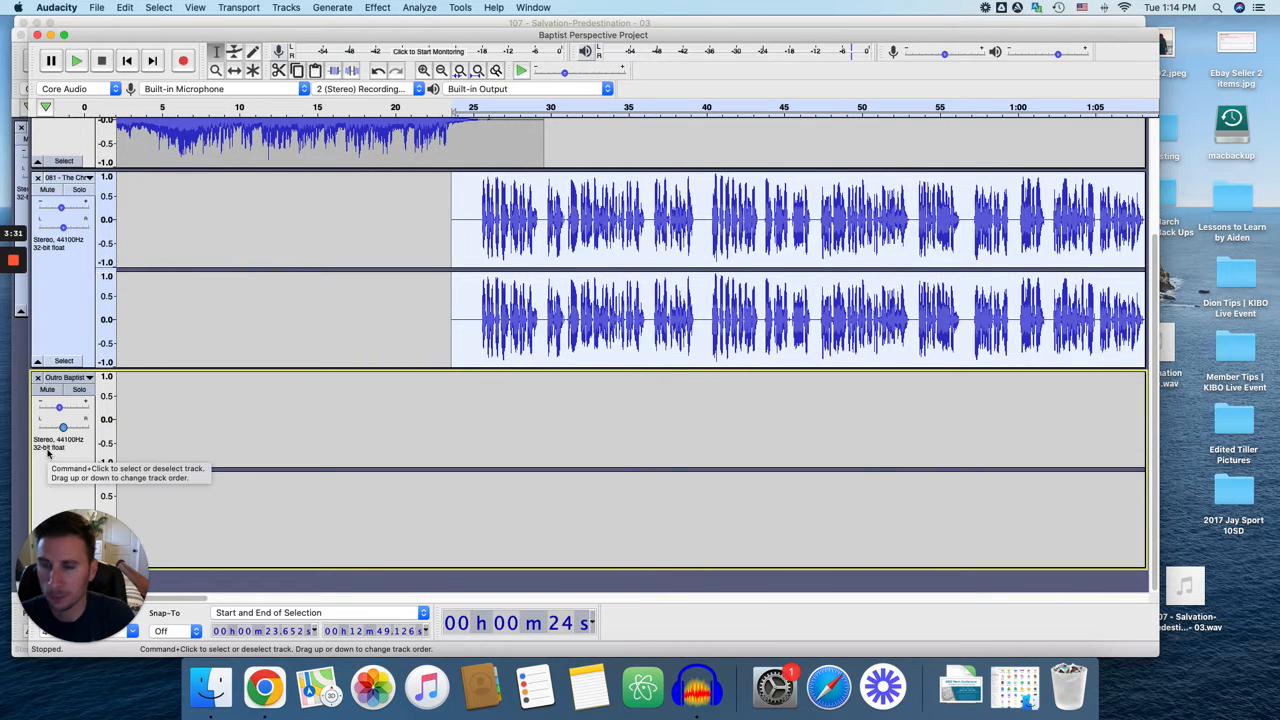
pyautogui.scroll(3, 60, 455)
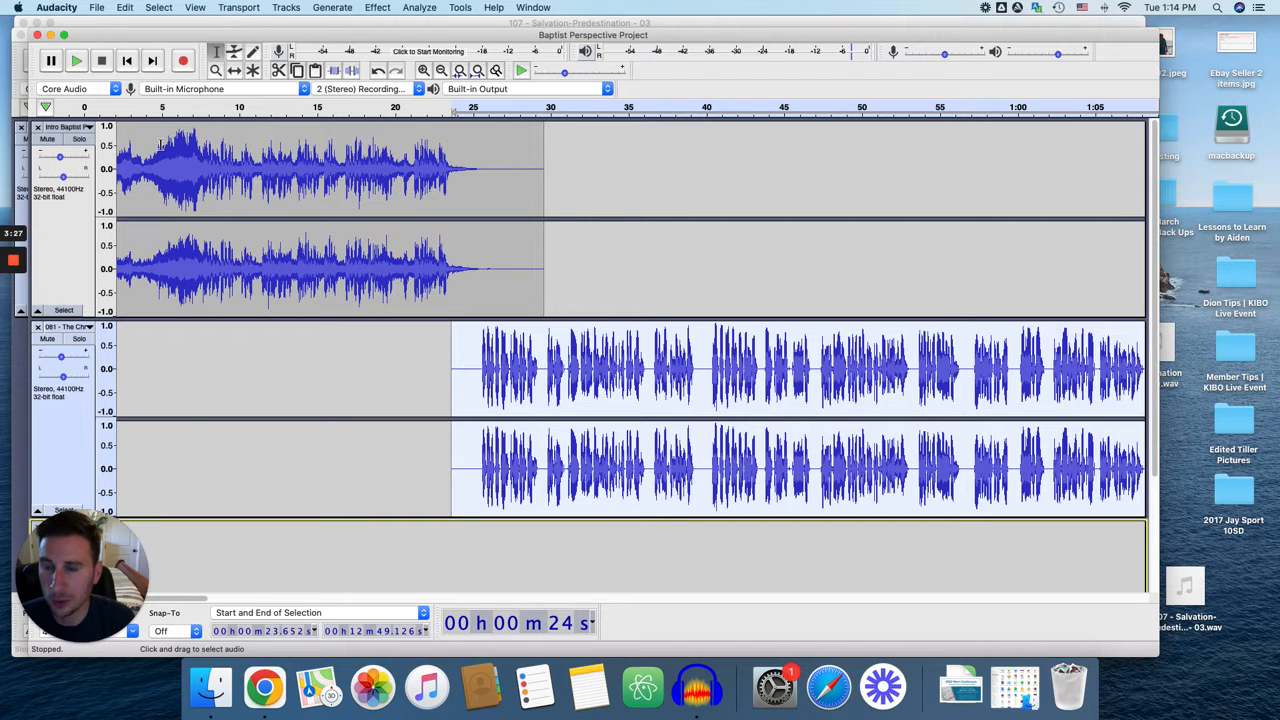
# Go to the end of the project and play the overlap between the episode and the outro from about 12:34.
pyautogui.scroll(-3, 560, 355)
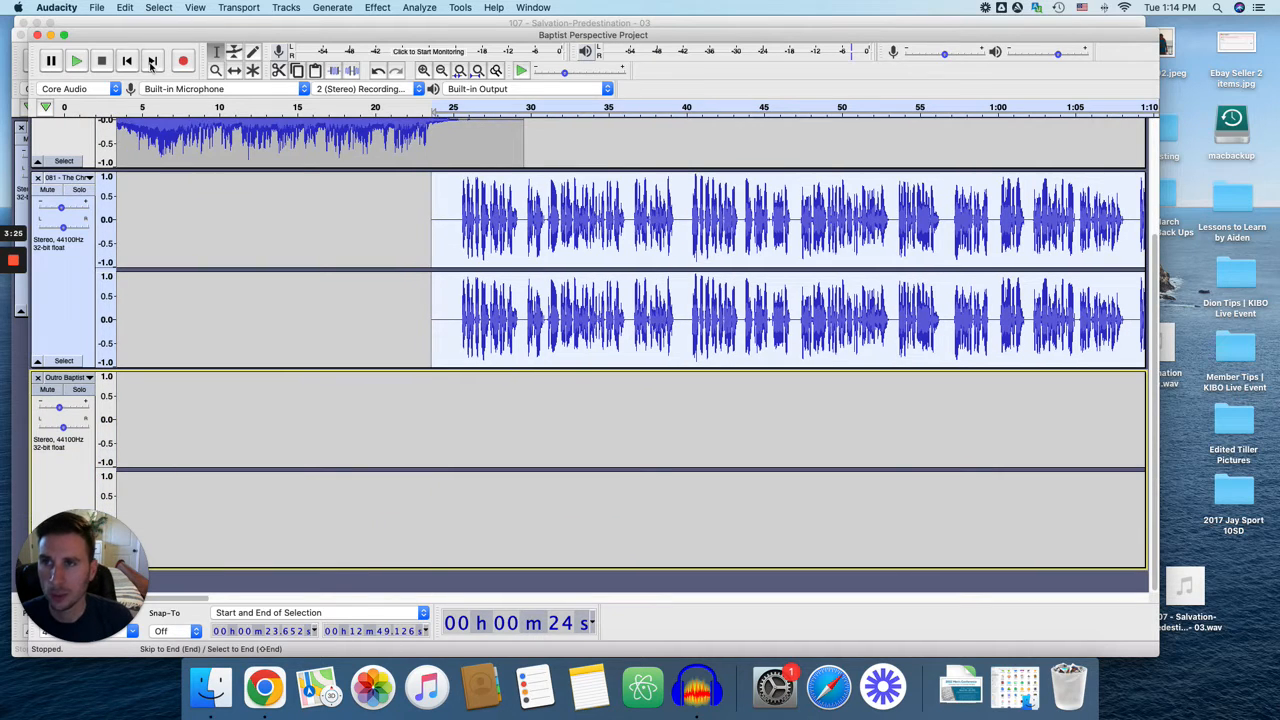
pyautogui.click(152, 61)
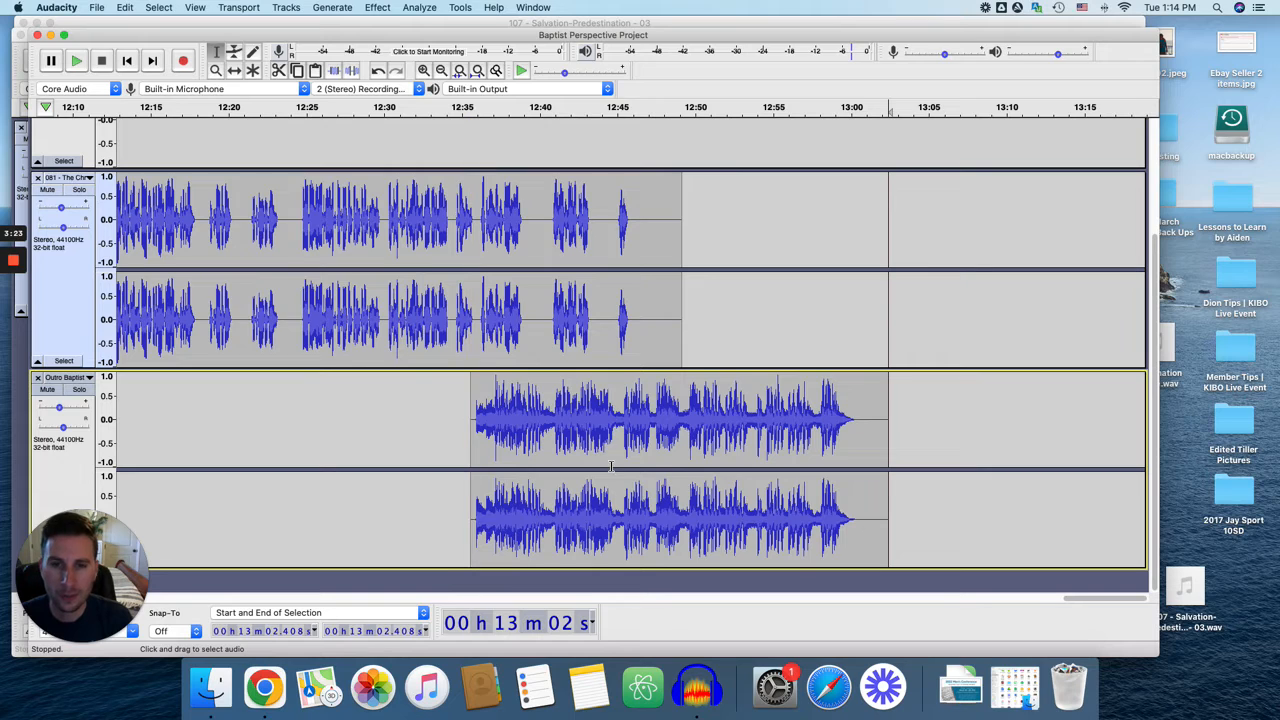
pyautogui.click(450, 110)
pyautogui.click(450, 110)
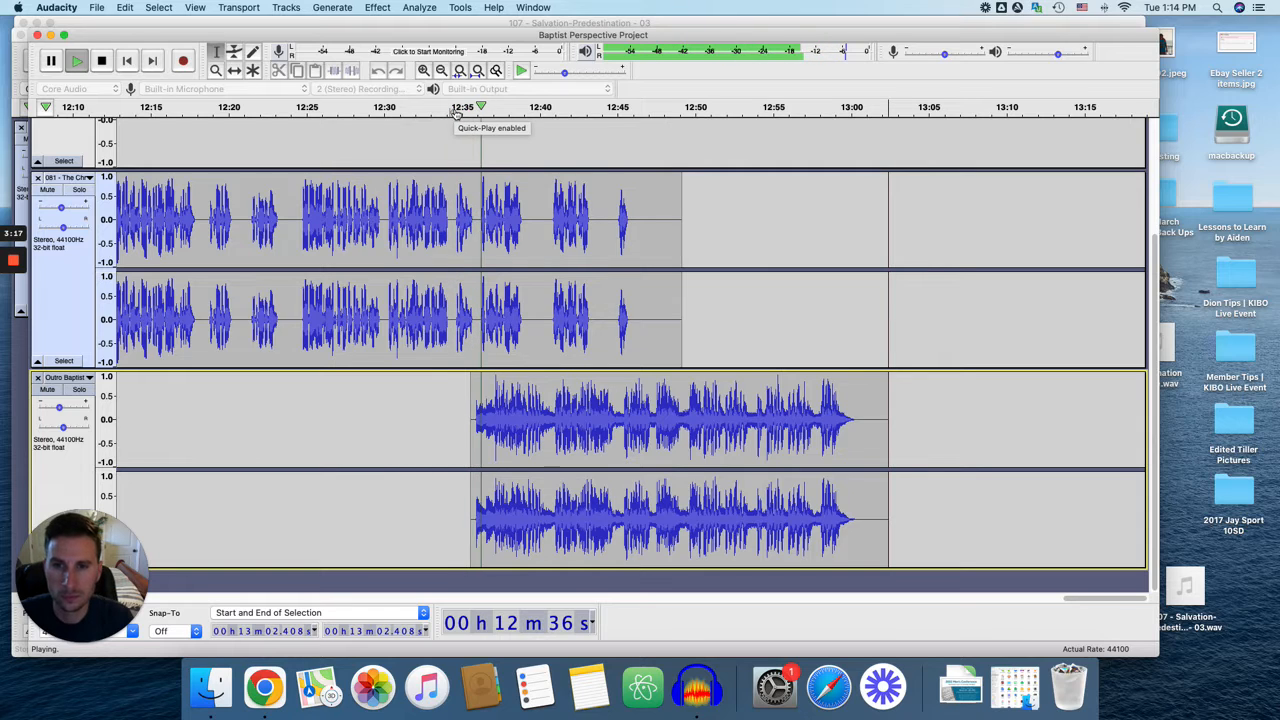
pyautogui.press('space')
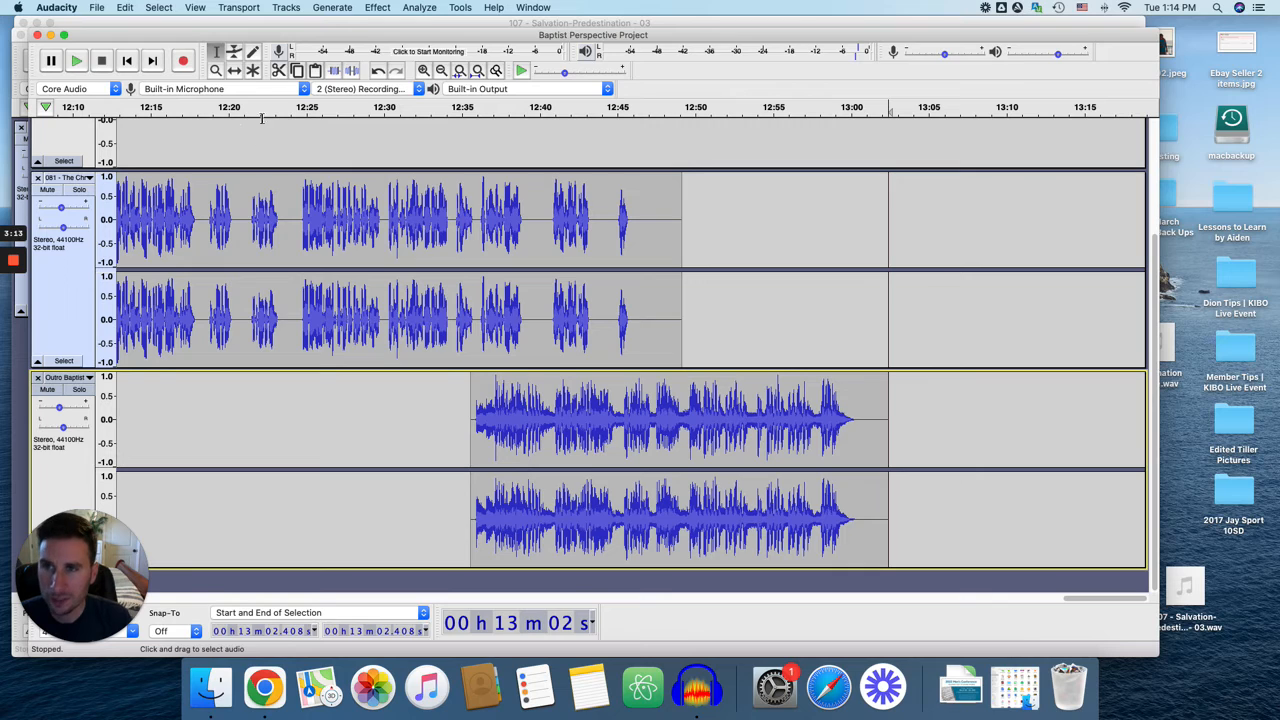
# Shift the outro clip later with the Time Shift tool to start at about 12:48, and play the transition from about 12:40.
pyautogui.click(234, 71)
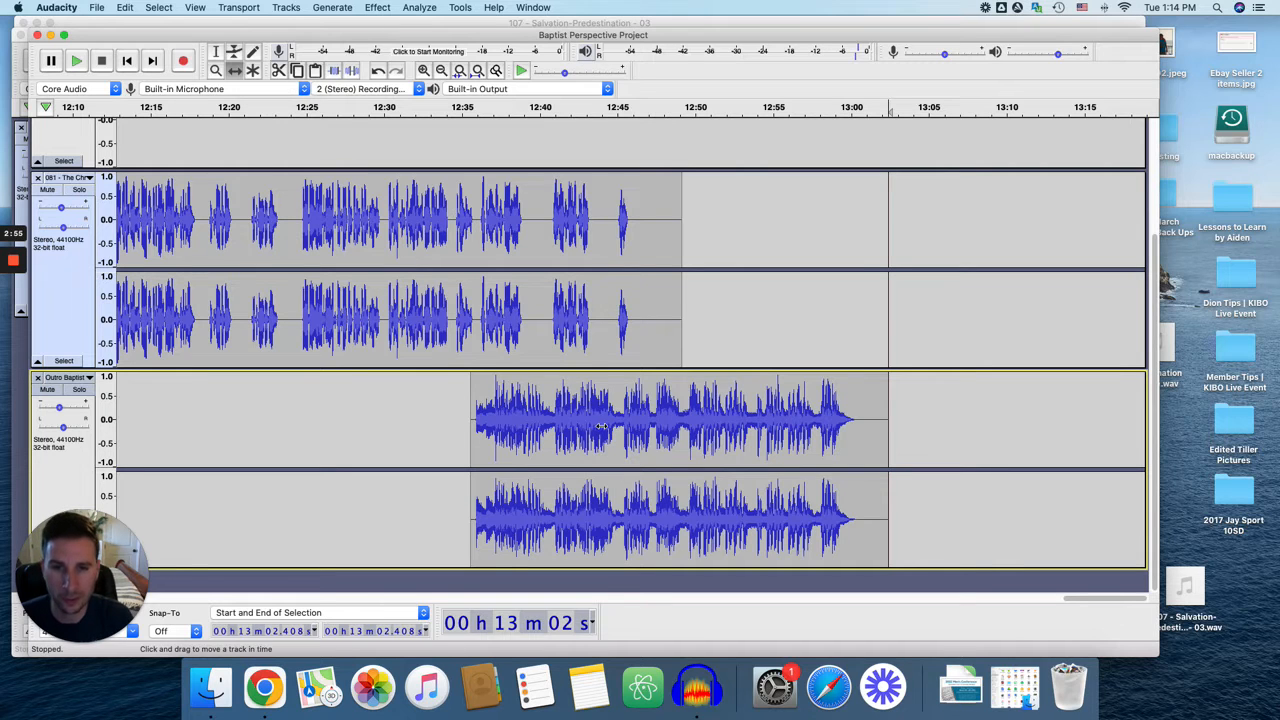
pyautogui.moveTo(601, 426); pyautogui.dragTo(792, 426)
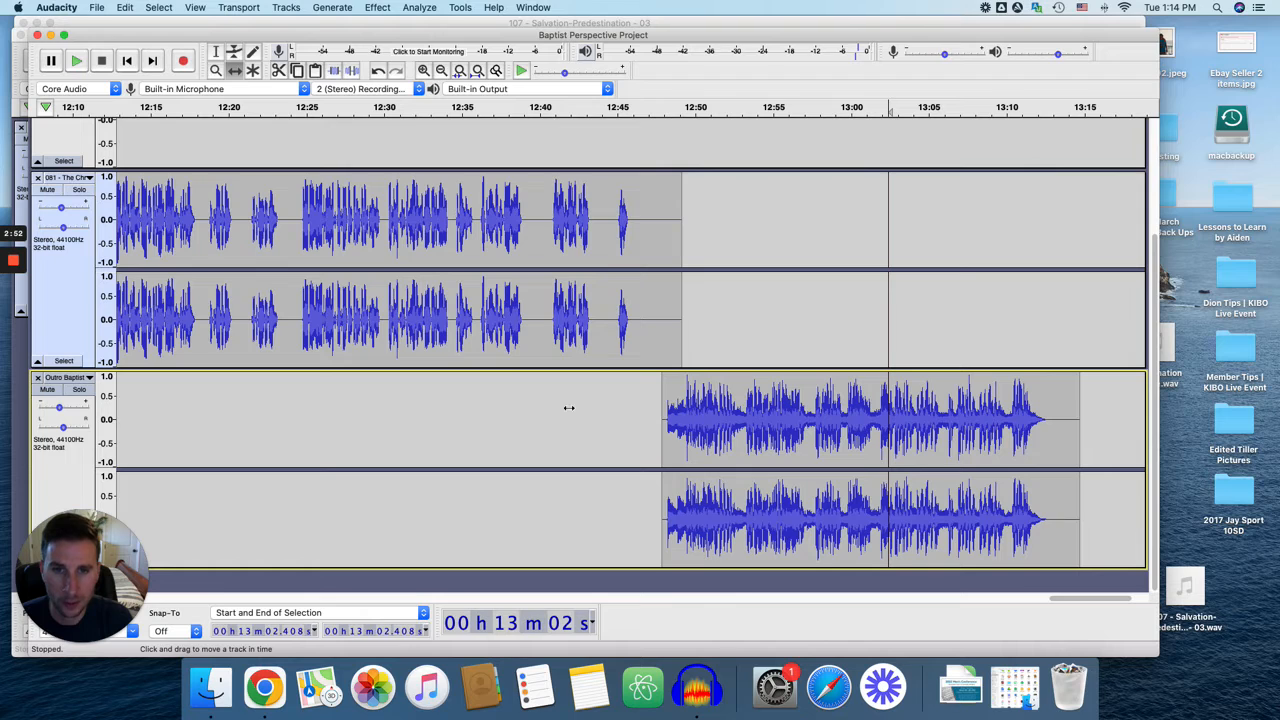
pyautogui.click(544, 108)
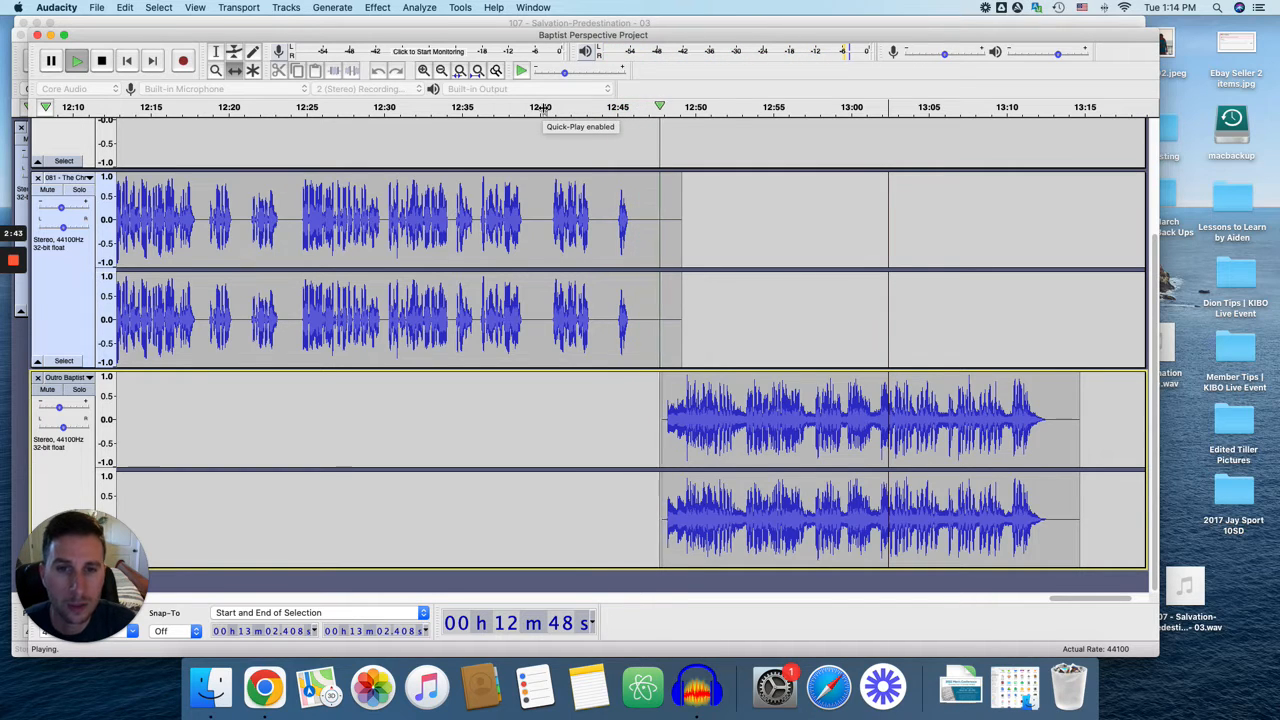
pyautogui.press('space')
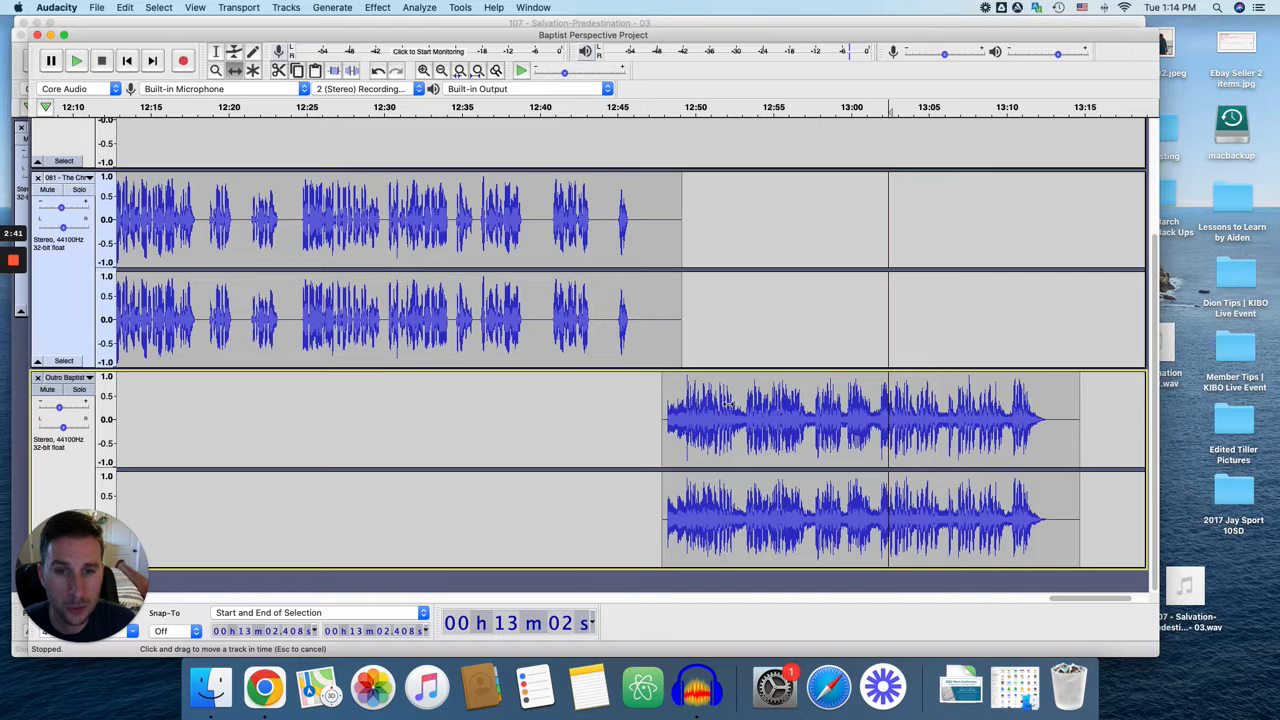
# Shift the outro clip about one second earlier to start at about 12:47, and play the transition from about 12:41.
pyautogui.moveTo(724, 402); pyautogui.dragTo(708, 403)
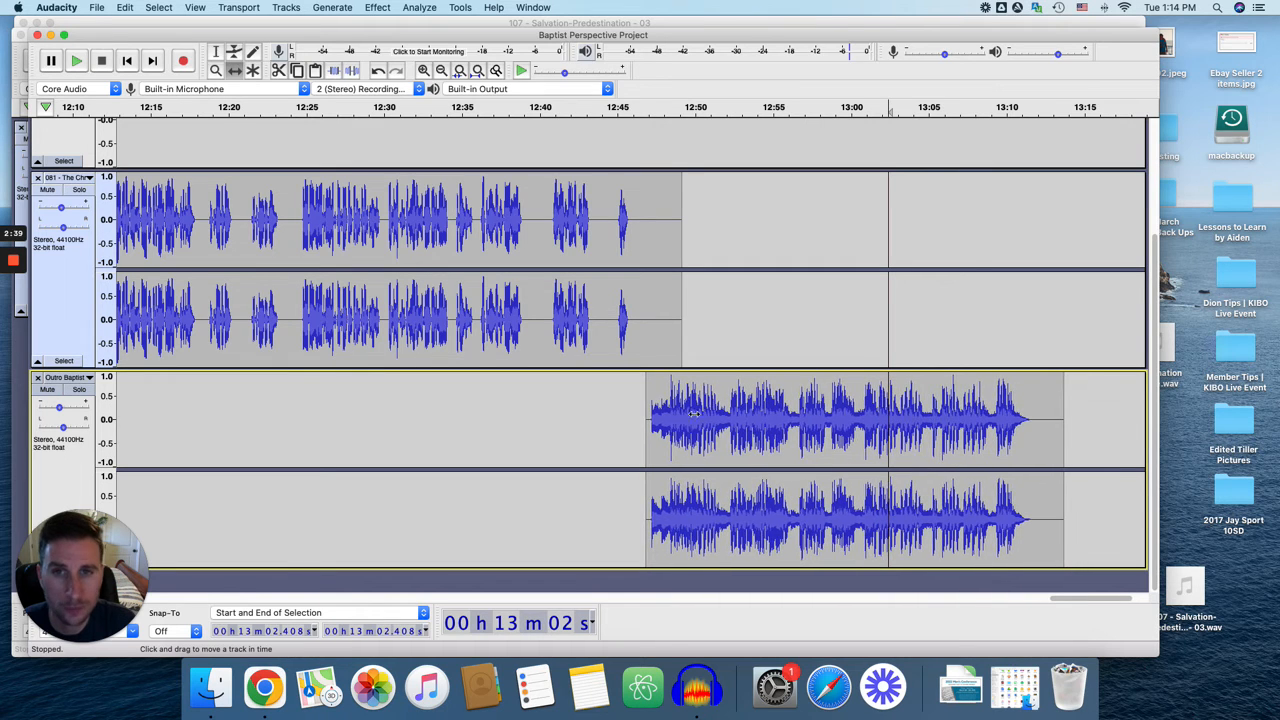
pyautogui.click(555, 110)
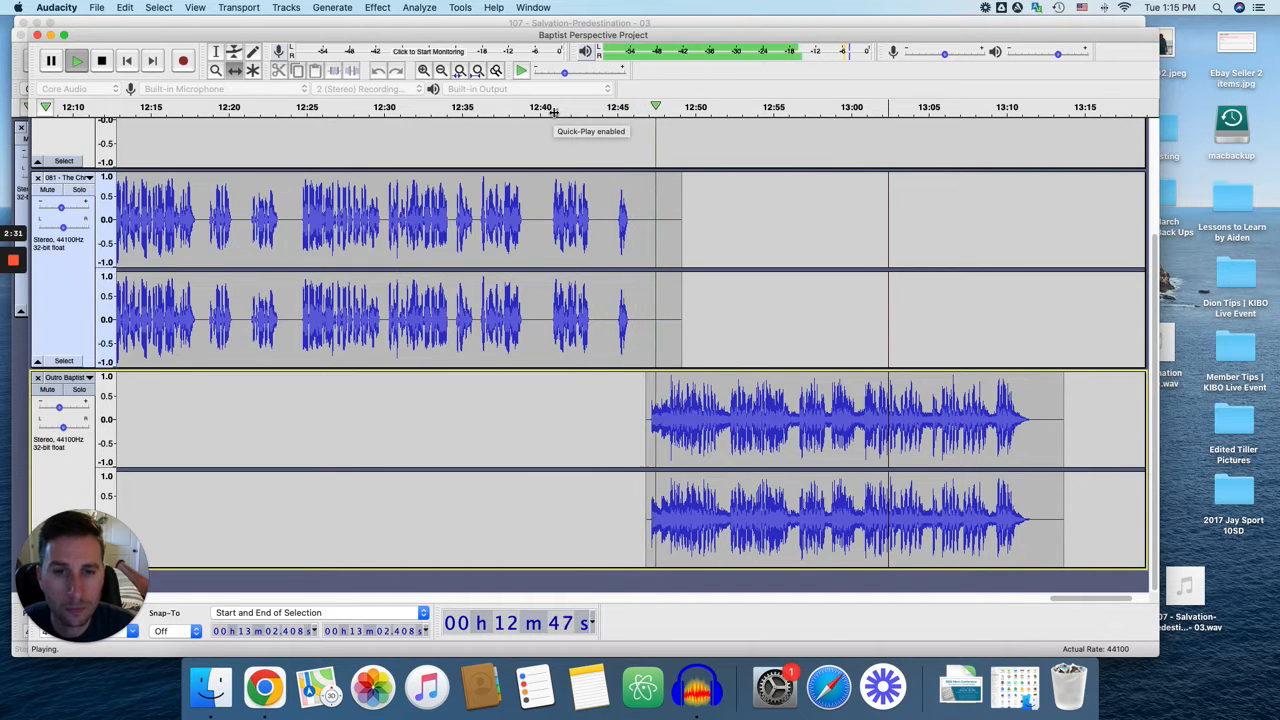
pyautogui.press('space')
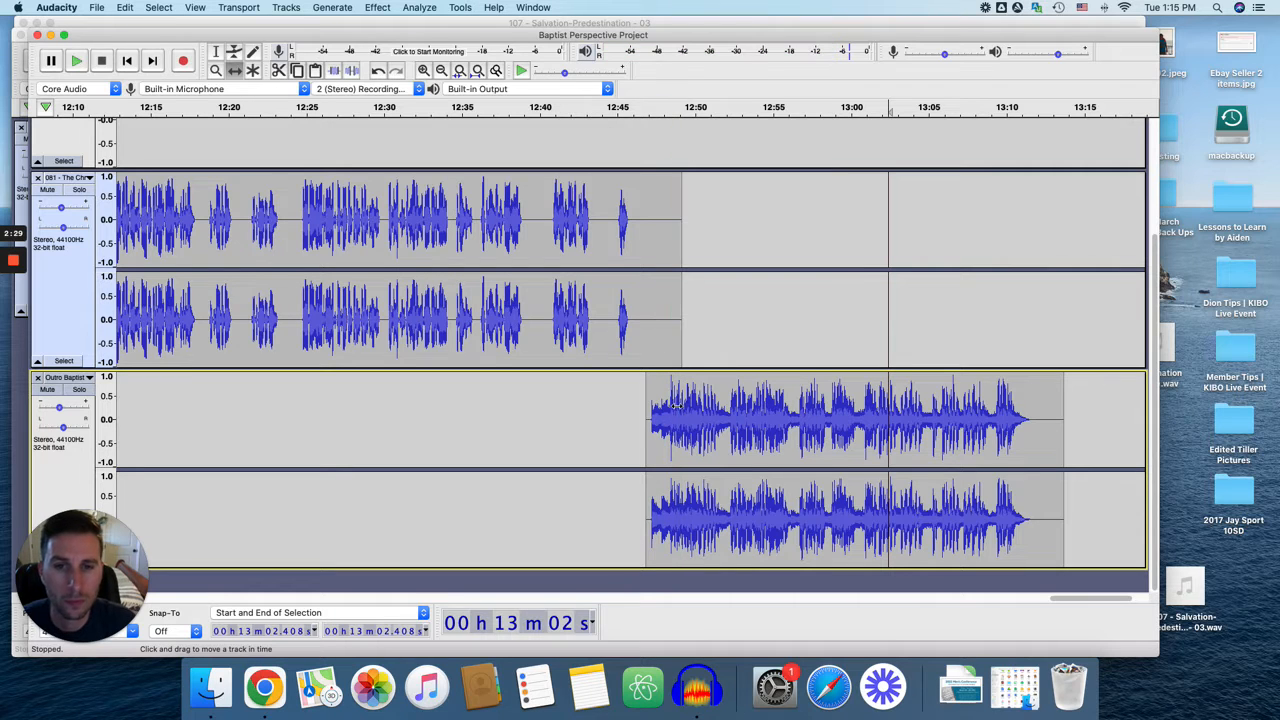
# Nudge the outro clip slightly earlier to start at about 12:46.5, and briefly play the ending from about 12:42.
pyautogui.moveTo(677, 417); pyautogui.dragTo(672, 417)
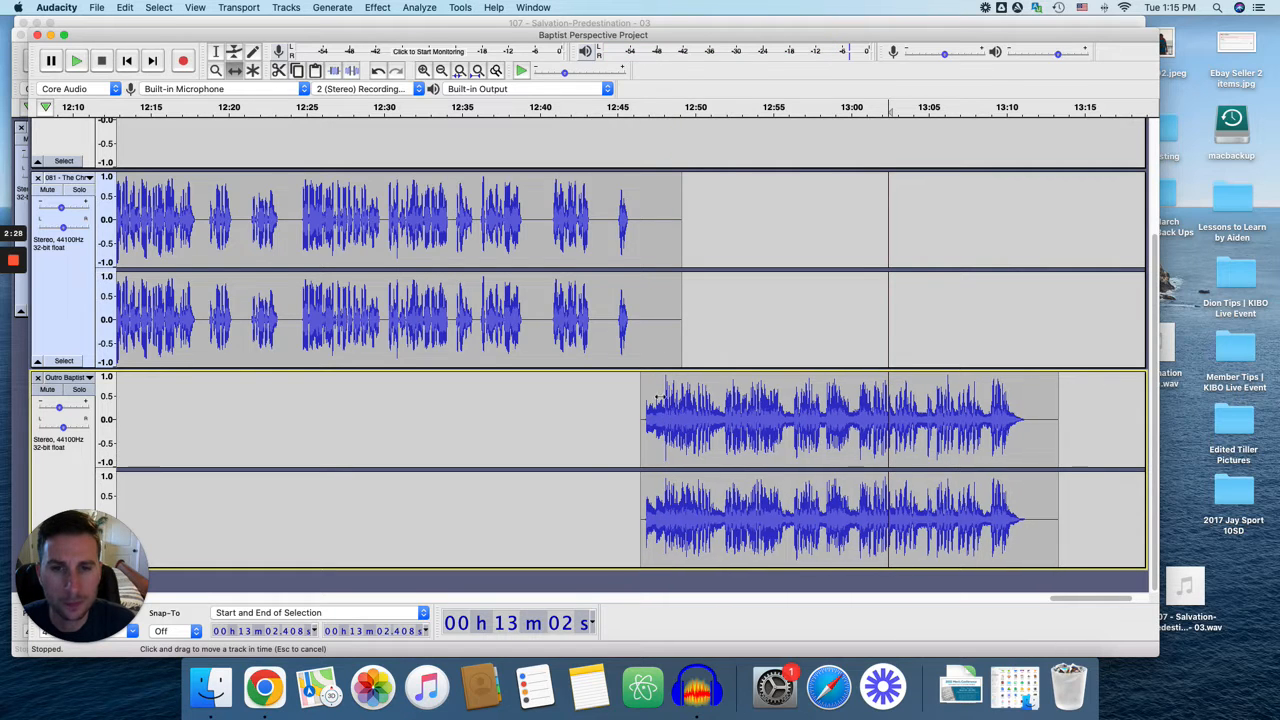
pyautogui.click(574, 108)
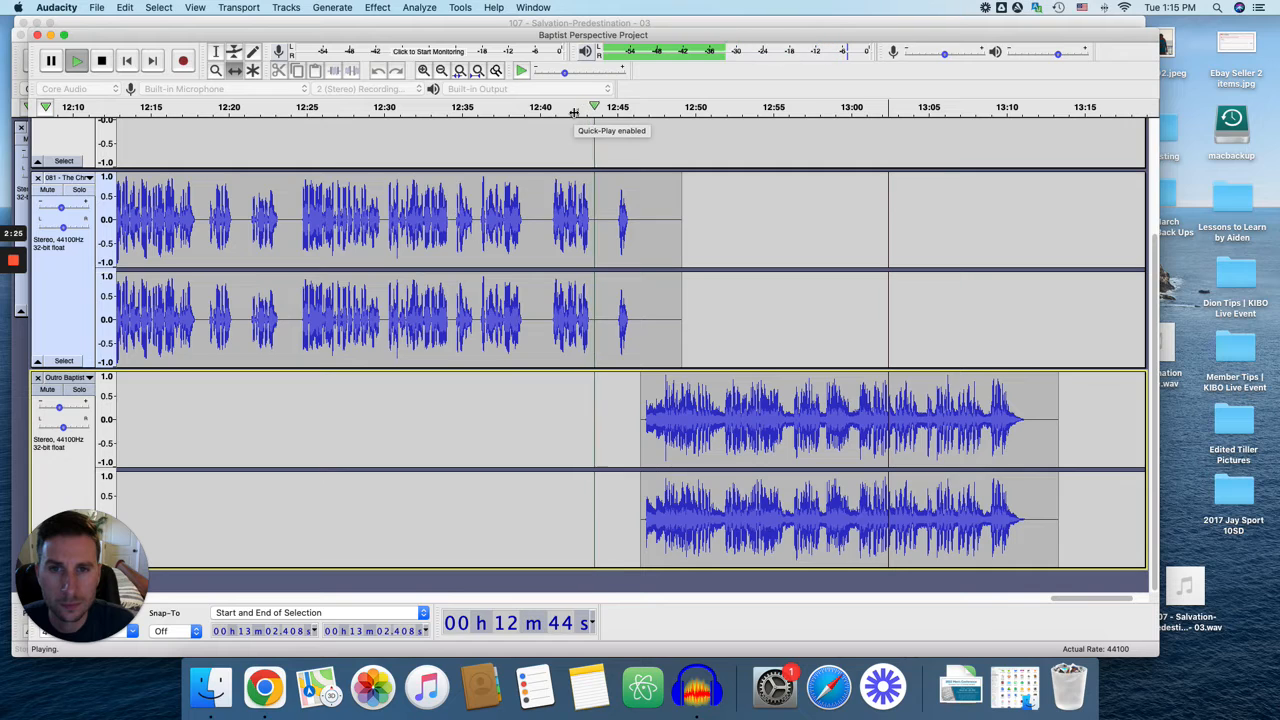
pyautogui.press('space')
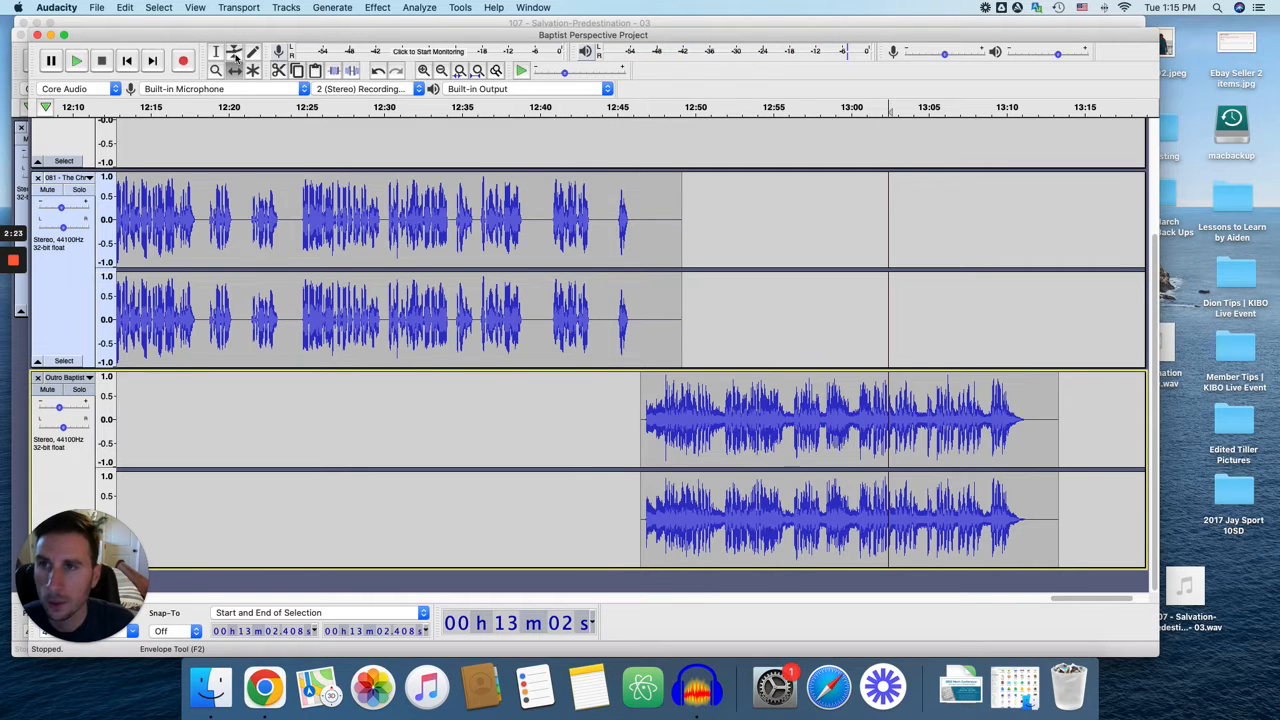
# Delete the silence from 12:43.998 to 12:44.854 before the episode track's last word, and switch to the Time Shift tool.
pyautogui.moveTo(603, 234); pyautogui.dragTo(608, 241)
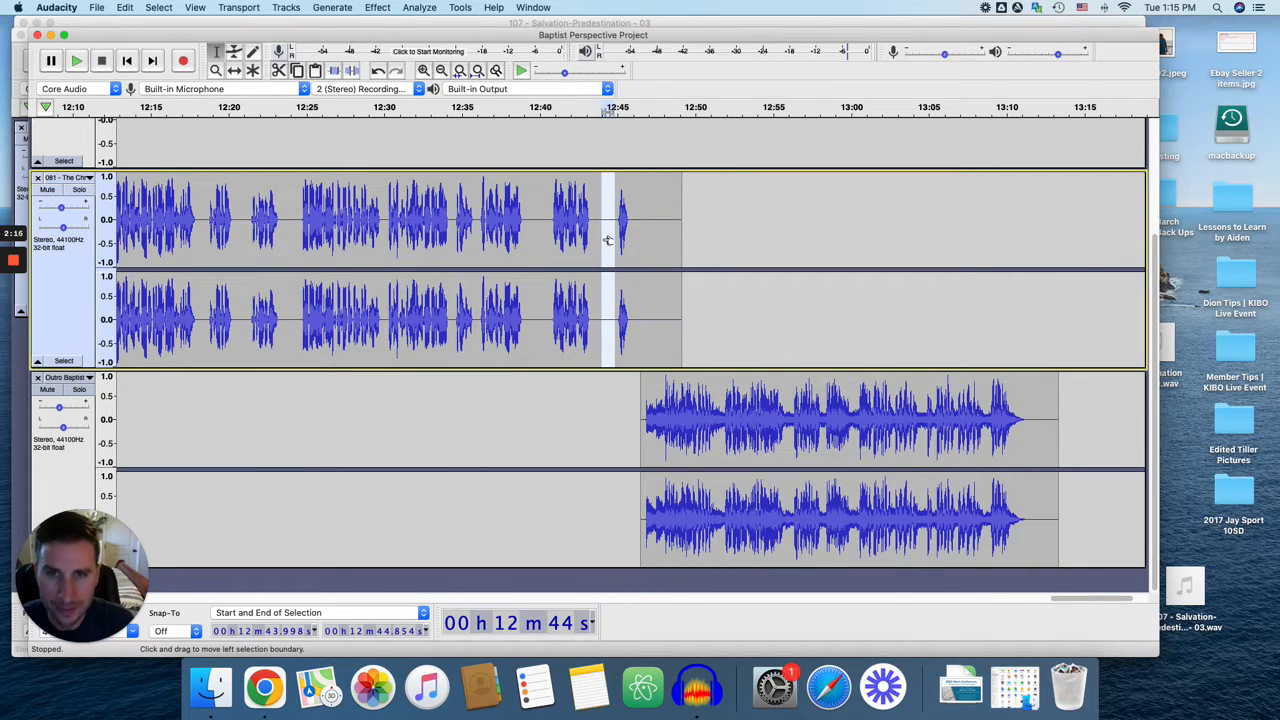
pyautogui.press('Delete')
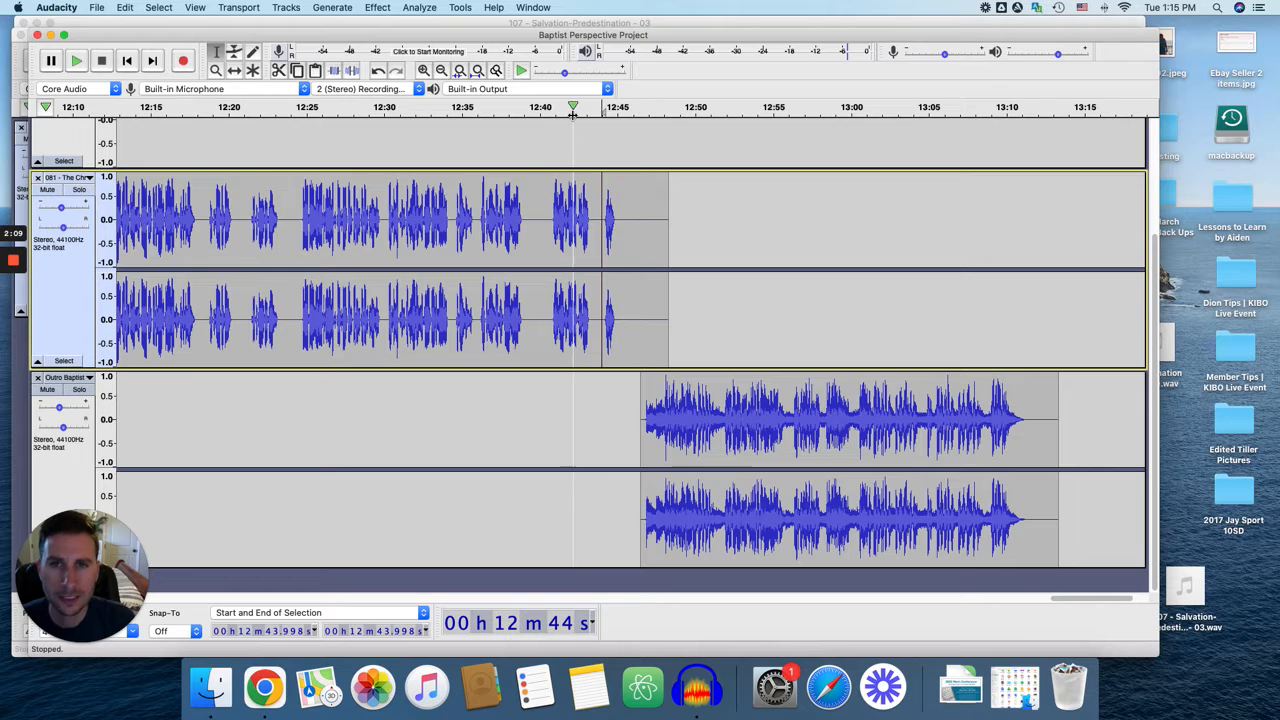
pyautogui.click(236, 74)
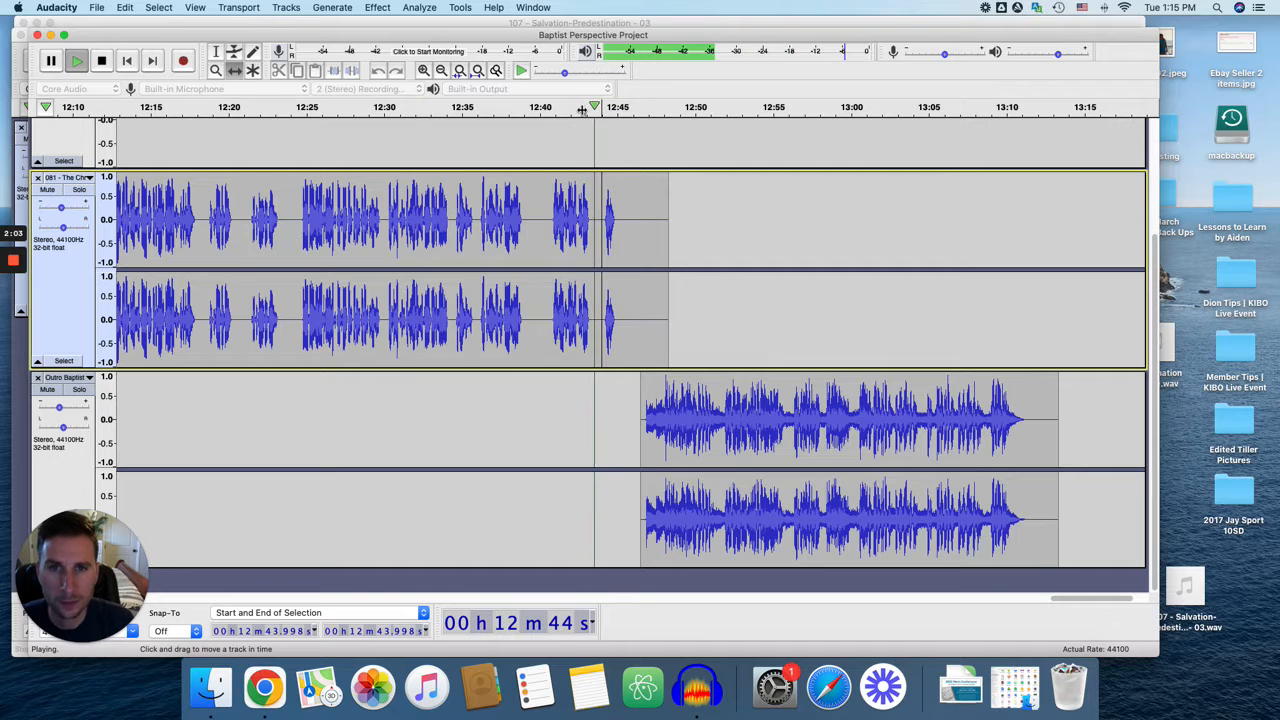
# Shift the outro clip about one second earlier to start at about 12:45.5, and play the transition from about 12:41.5.
pyautogui.click(540, 107)
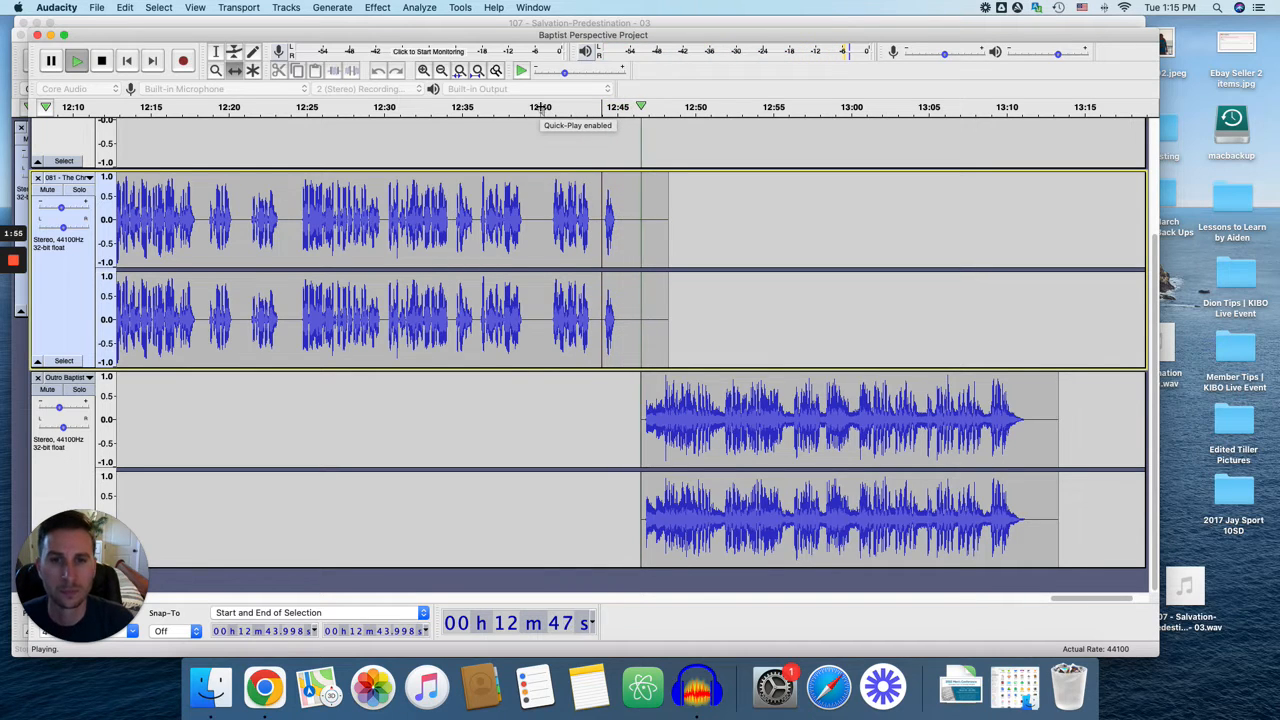
pyautogui.press('space')
pyautogui.moveTo(693, 427); pyautogui.dragTo(679, 428)
pyautogui.click(562, 107)
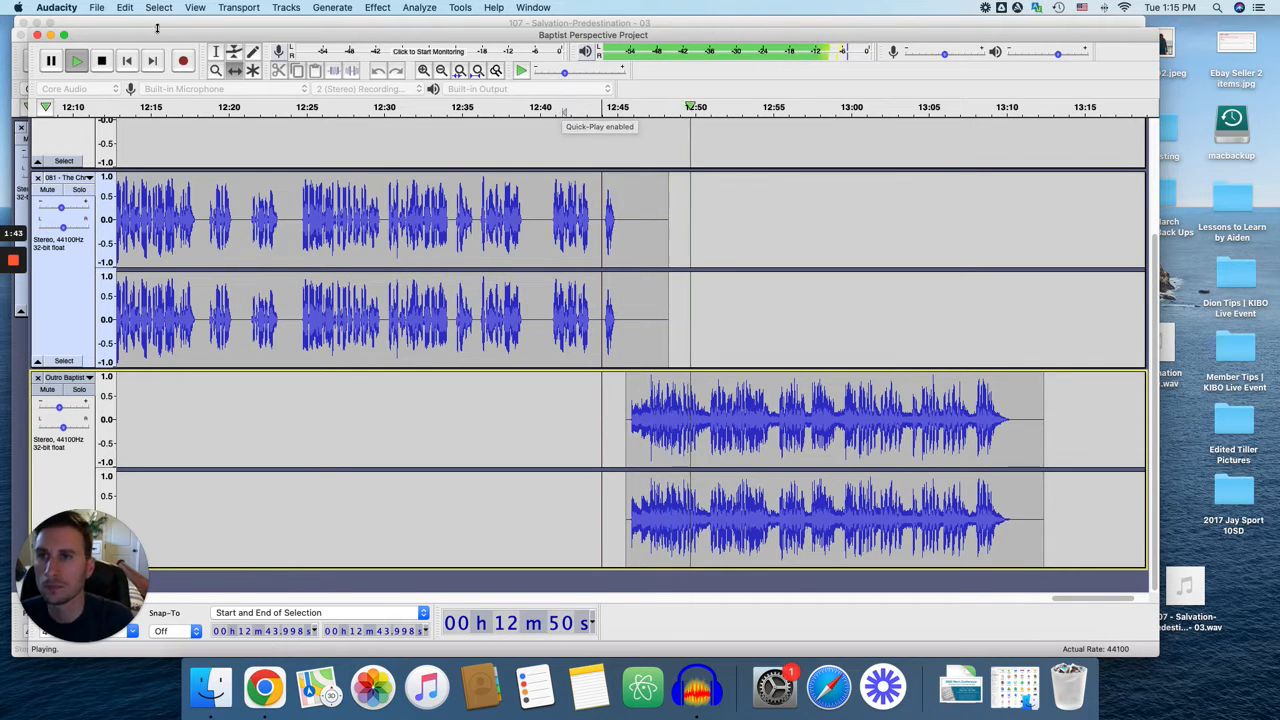
pyautogui.click(101, 60)
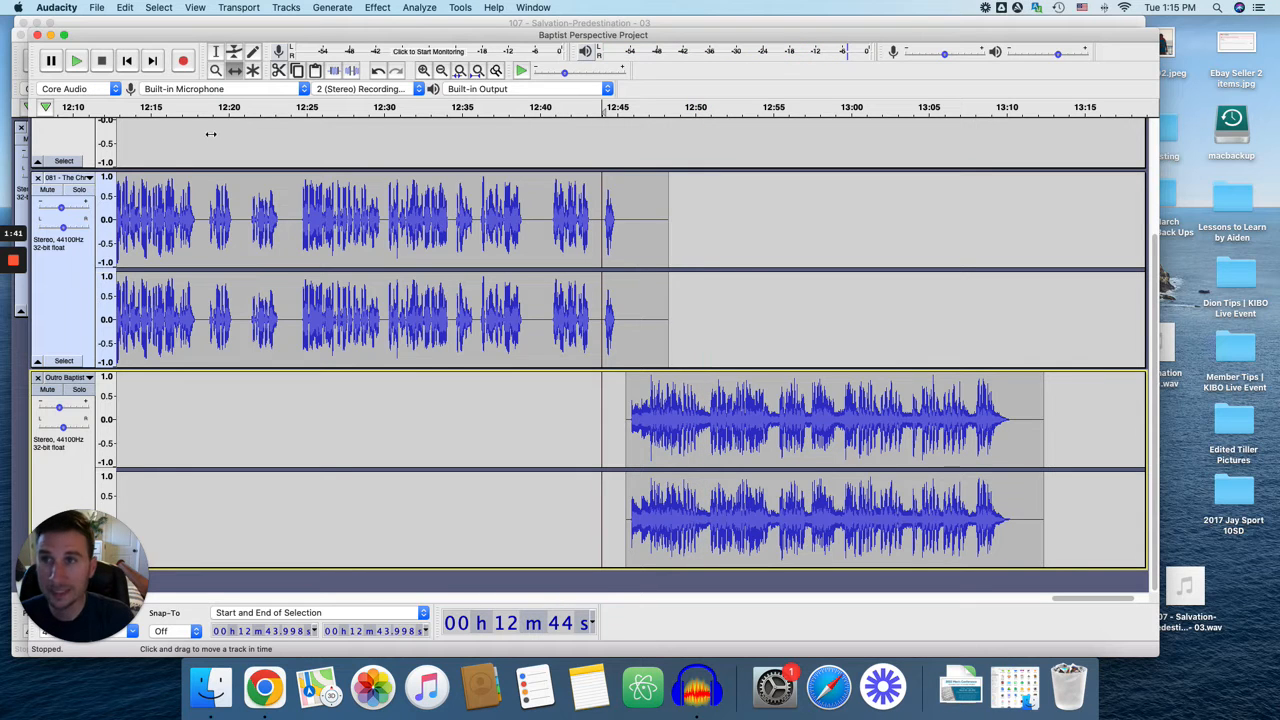
# Return to the project start and play the transition from intro music to speech from about 21.5 seconds.
pyautogui.click(126, 60)
pyautogui.scroll(3, 489, 280)
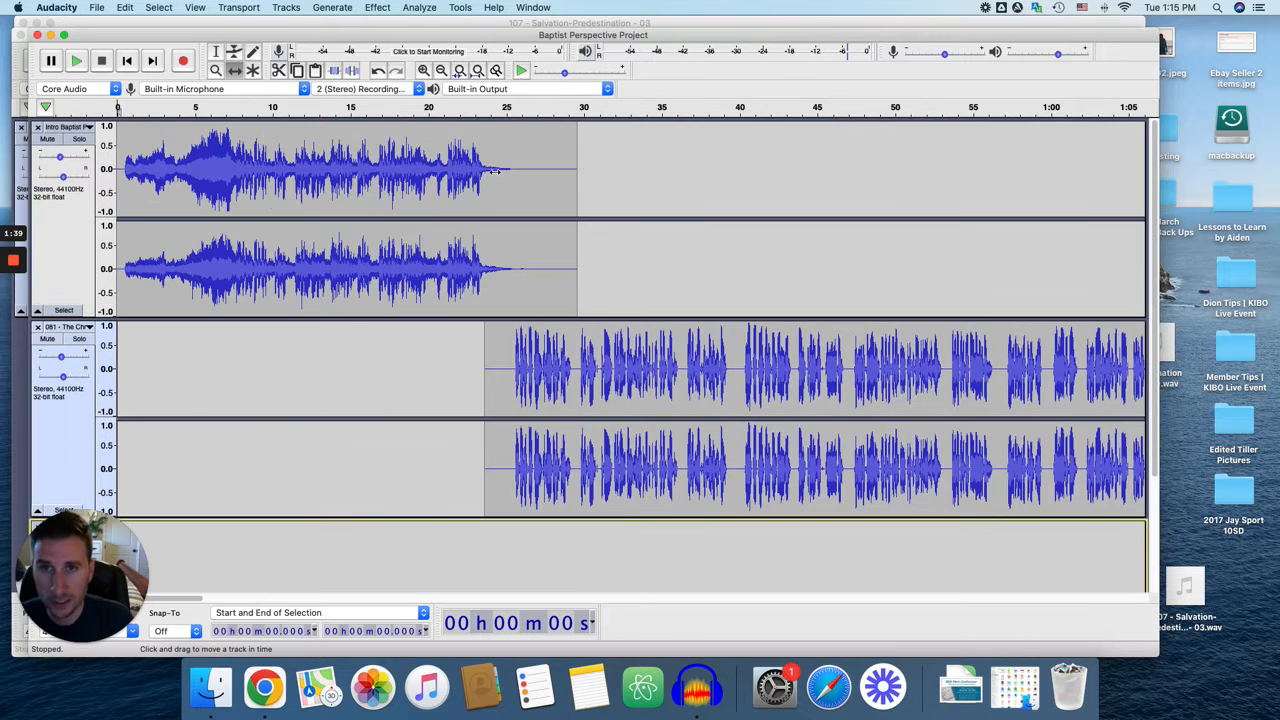
pyautogui.click(454, 108)
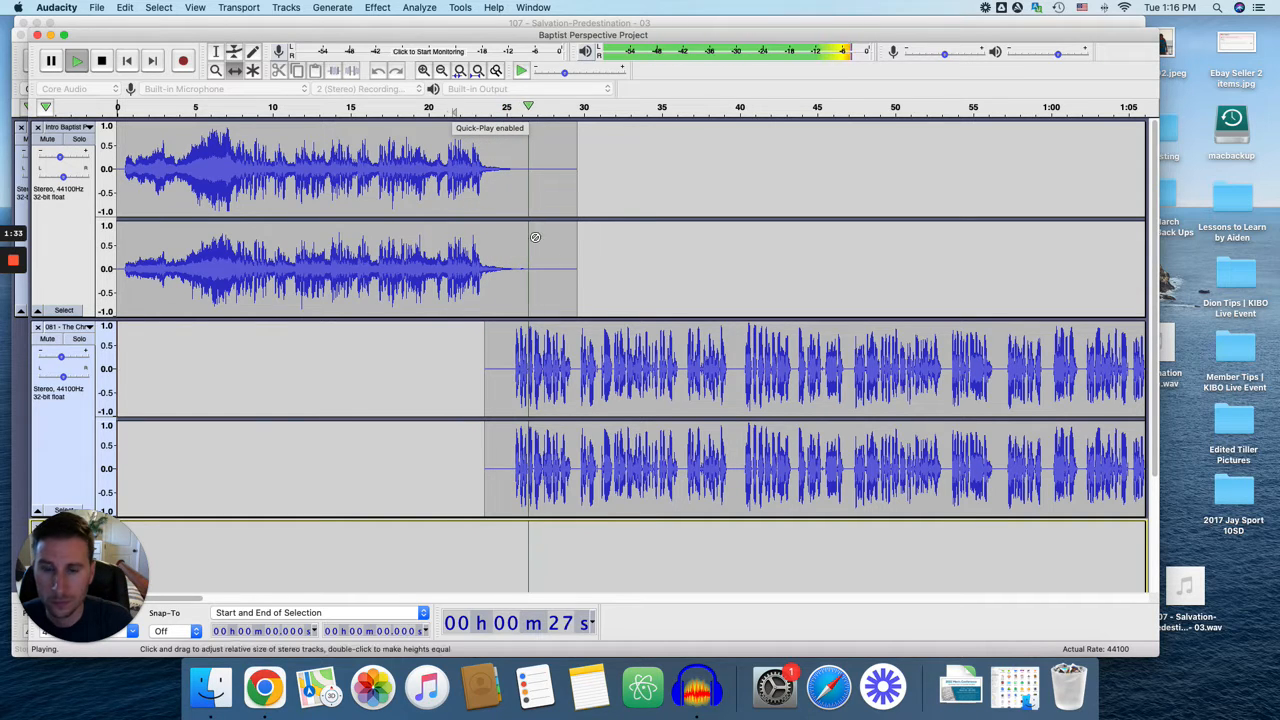
pyautogui.press('space')
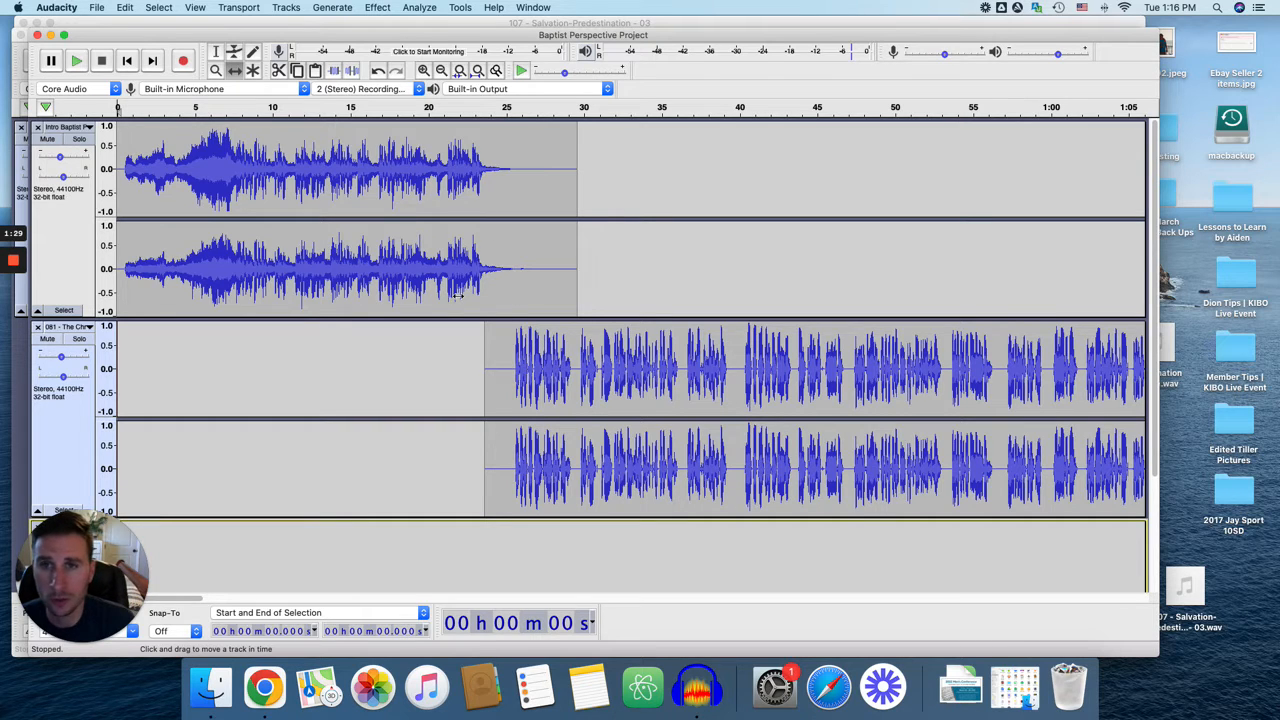
# Examine the outro overlap at the project's end and the arrangement of all three tracks over the full timeline.
pyautogui.click(152, 62)
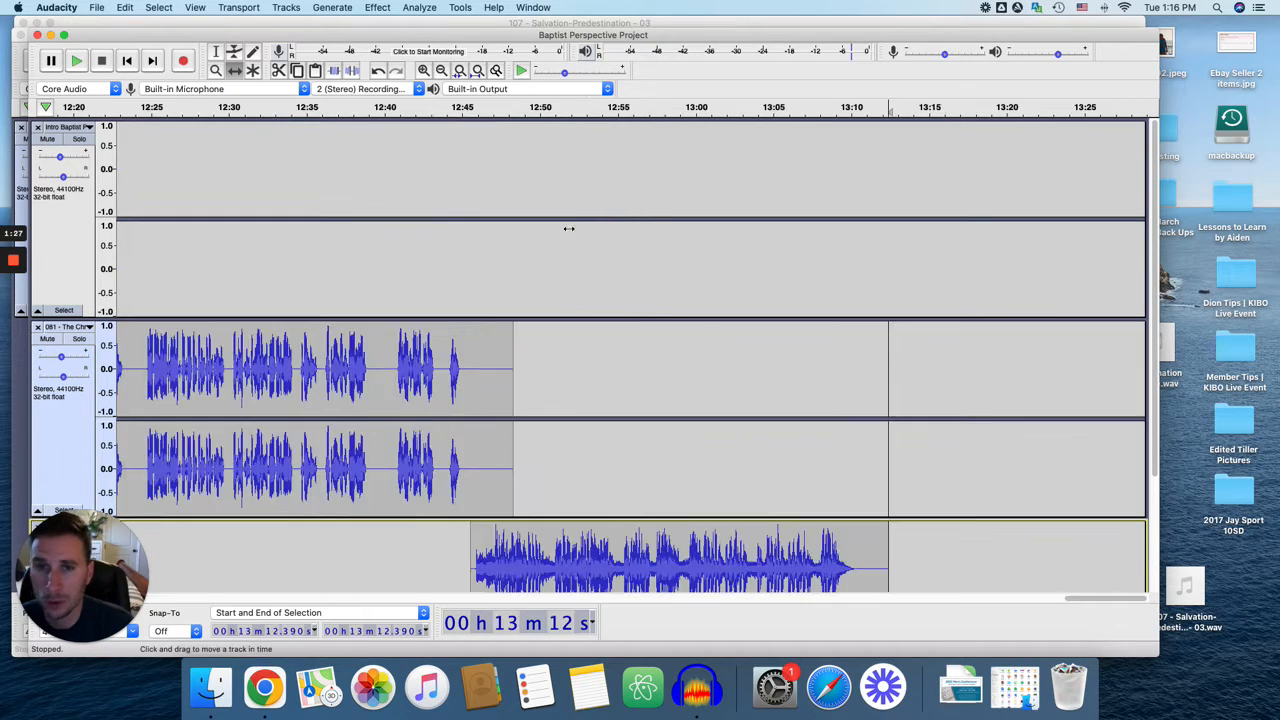
pyautogui.scroll(-3, 700, 333)
pyautogui.scroll(3, 479, 353)
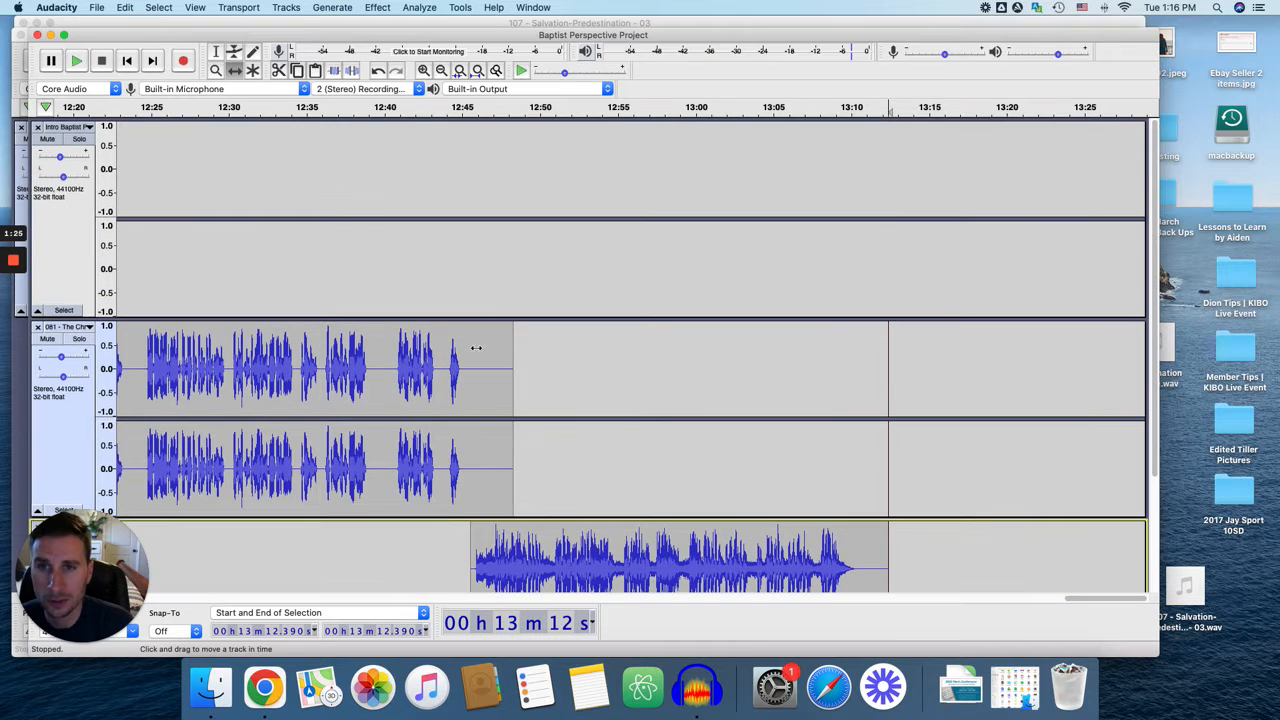
pyautogui.hscroll(-2, 479, 348)
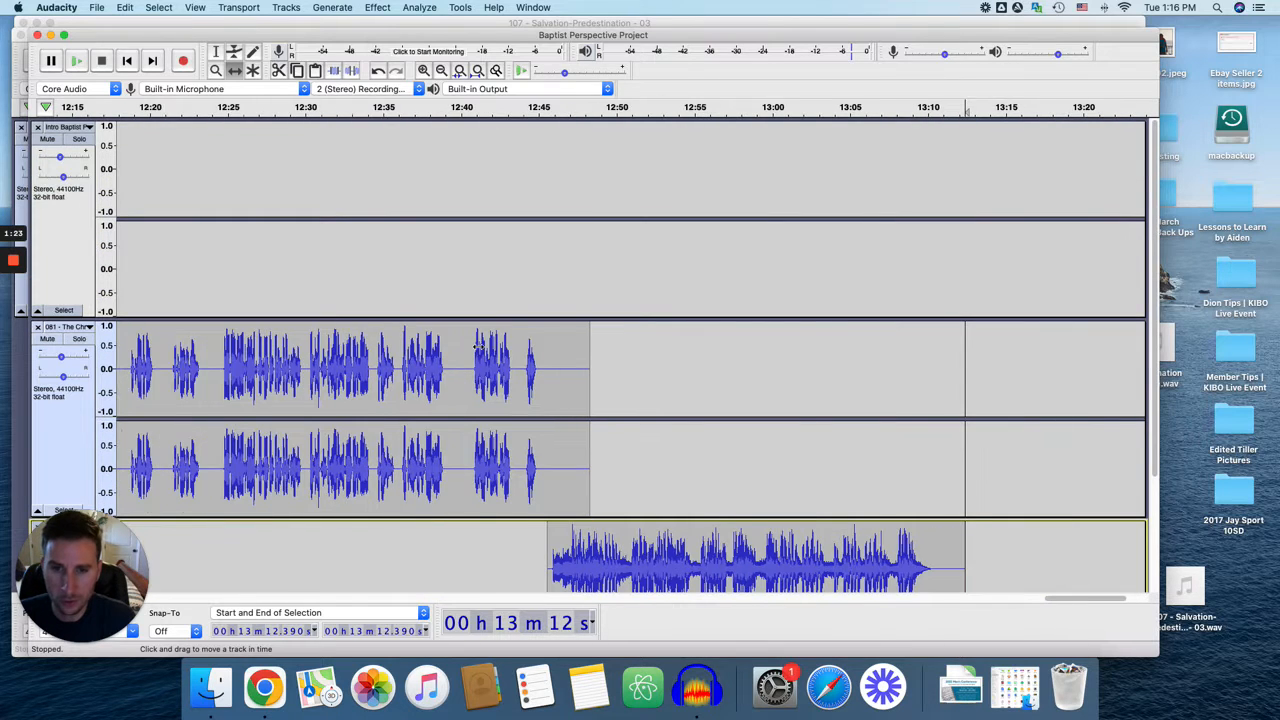
pyautogui.press('super+3')
pyautogui.press('super+3')
pyautogui.press('super+3')
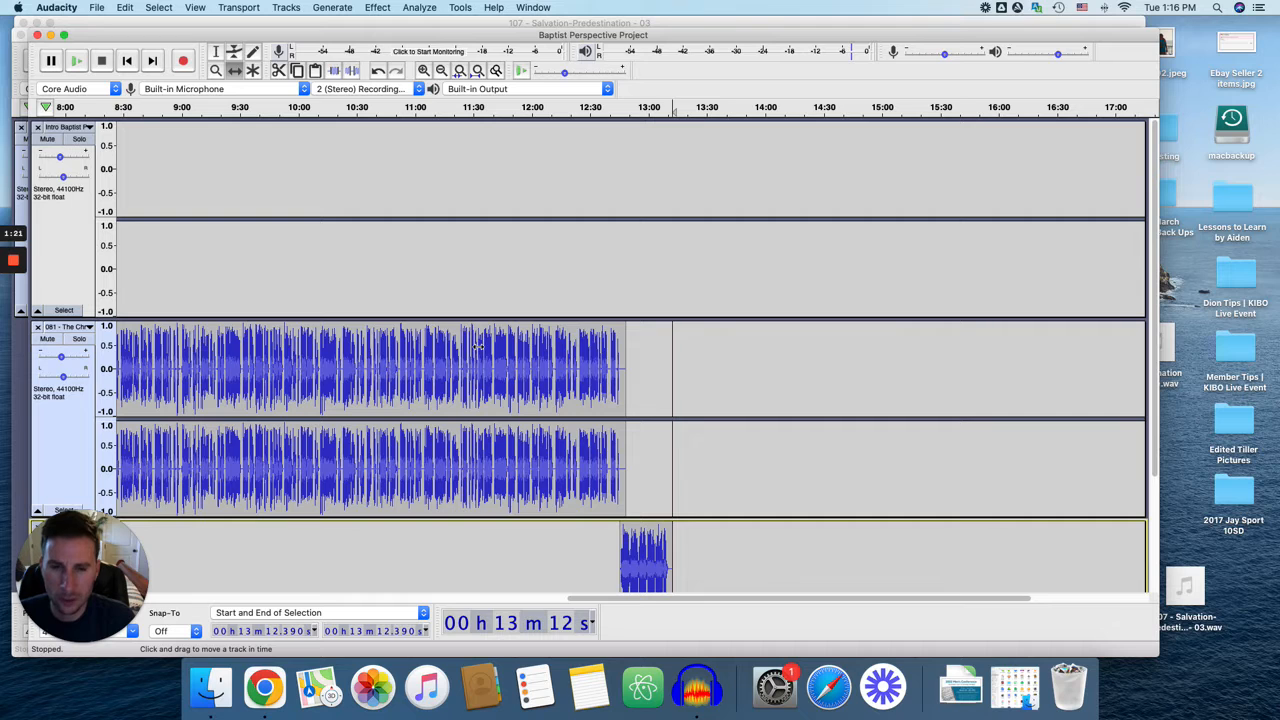
pyautogui.press('super+3')
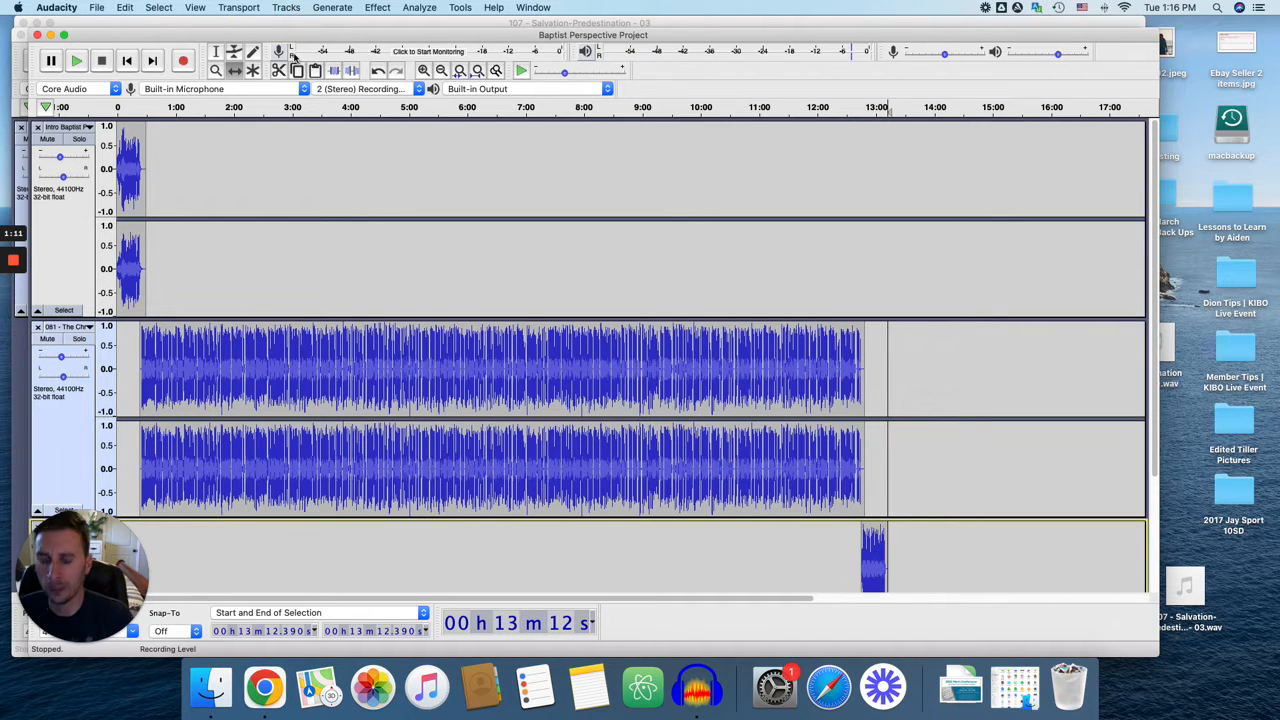
# Select all intro, episode and outro audio and combine it into a single stereo track with Mix and Render.
pyautogui.press('super+a')
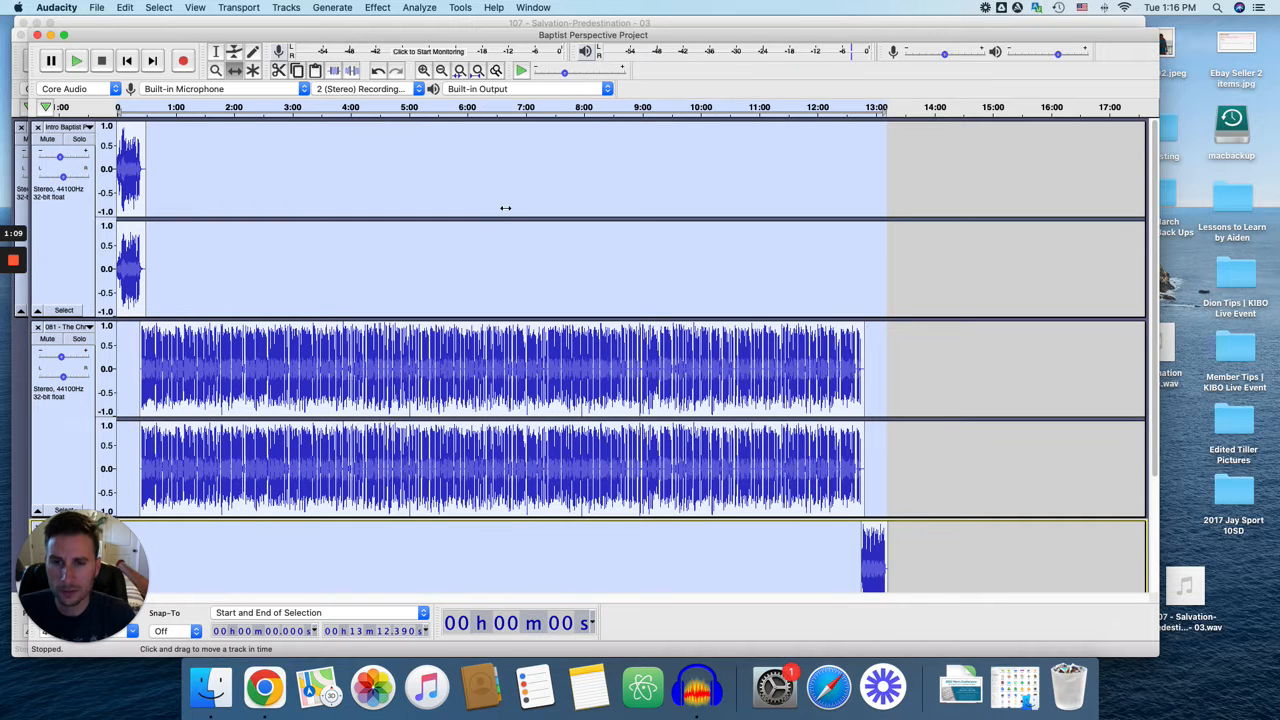
pyautogui.click(287, 7)
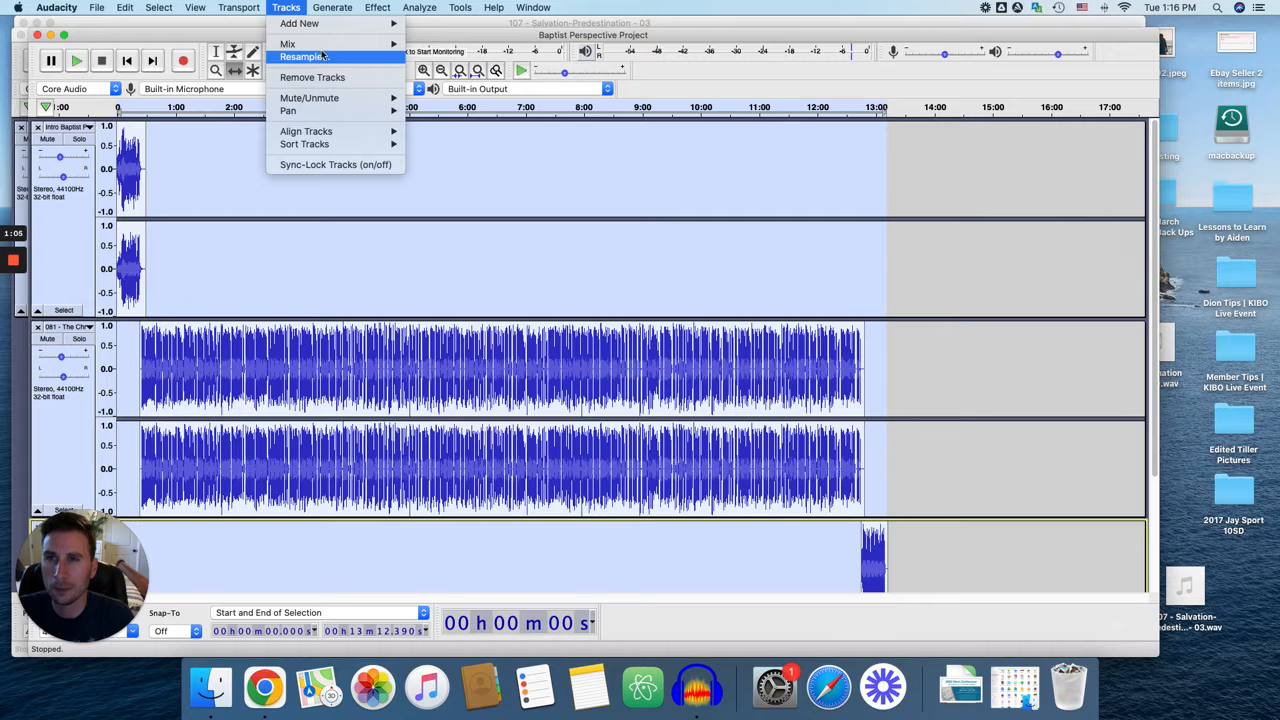
pyautogui.moveTo(329, 45)
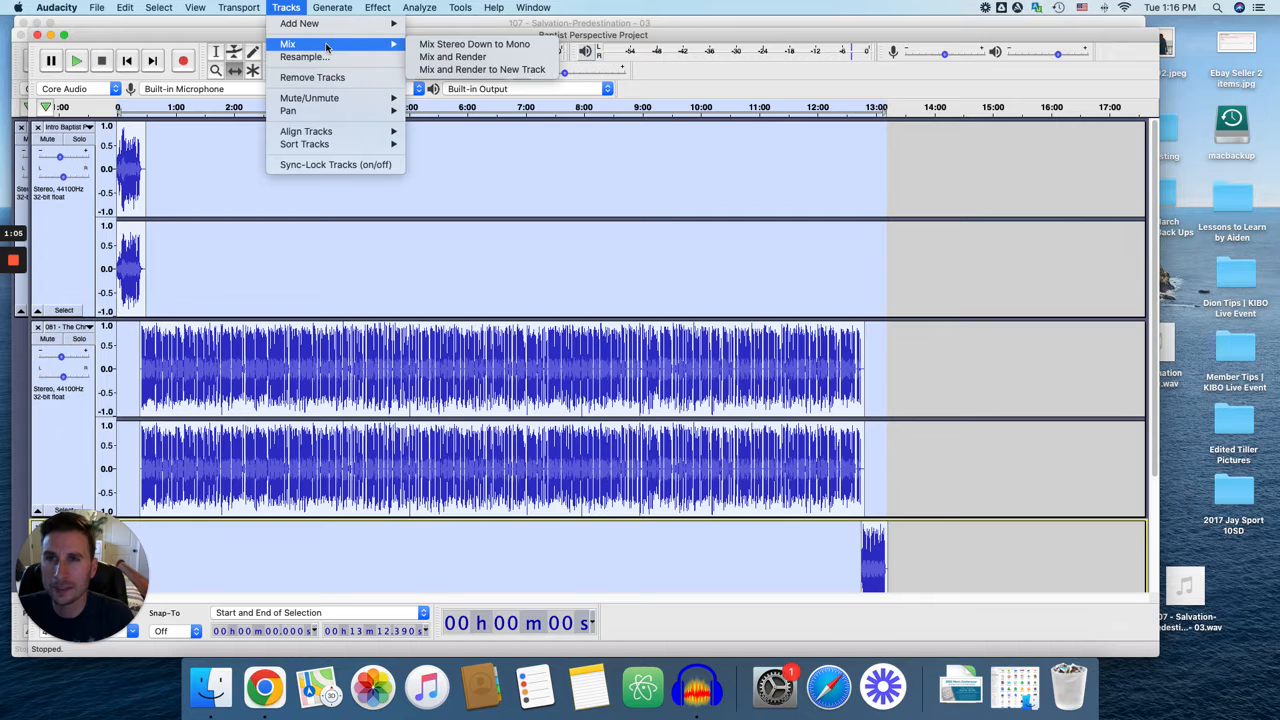
pyautogui.click(467, 57)
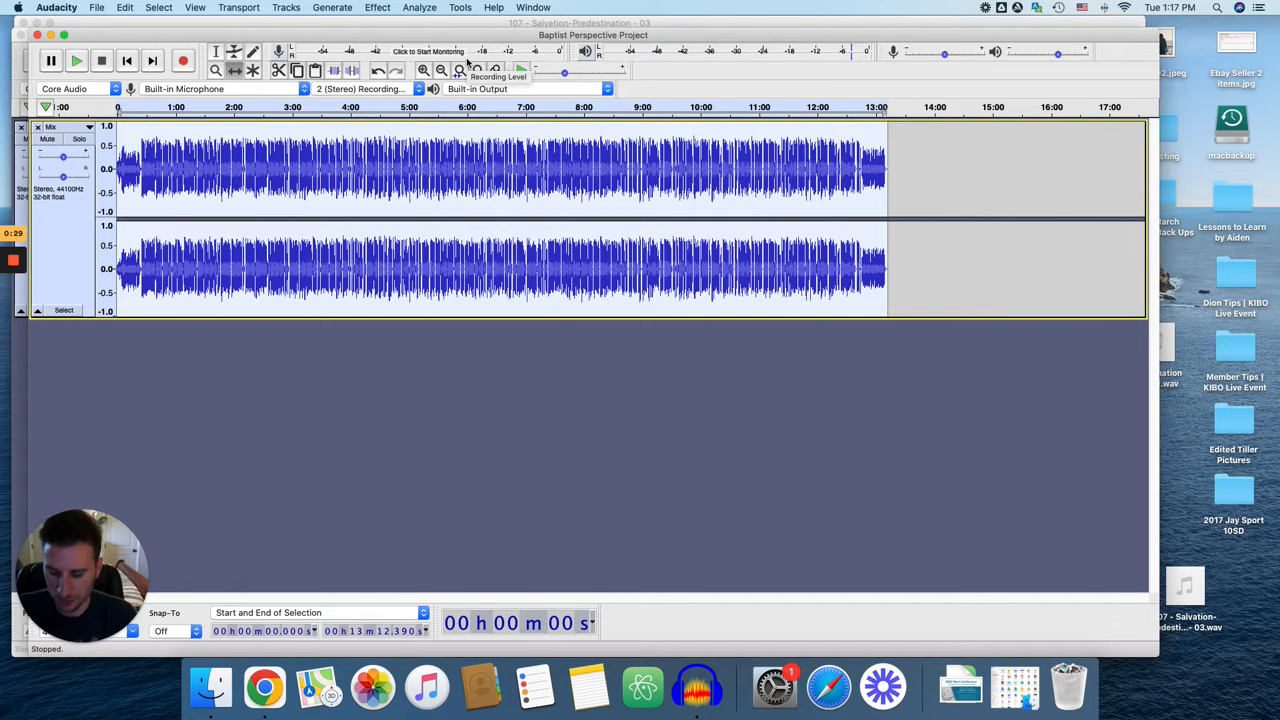
# Check the start of the 107 - Salvation-Predestination - 03 project, and return to the beginning of the mix in Baptist Perspective Project.
pyautogui.press('super+grave')
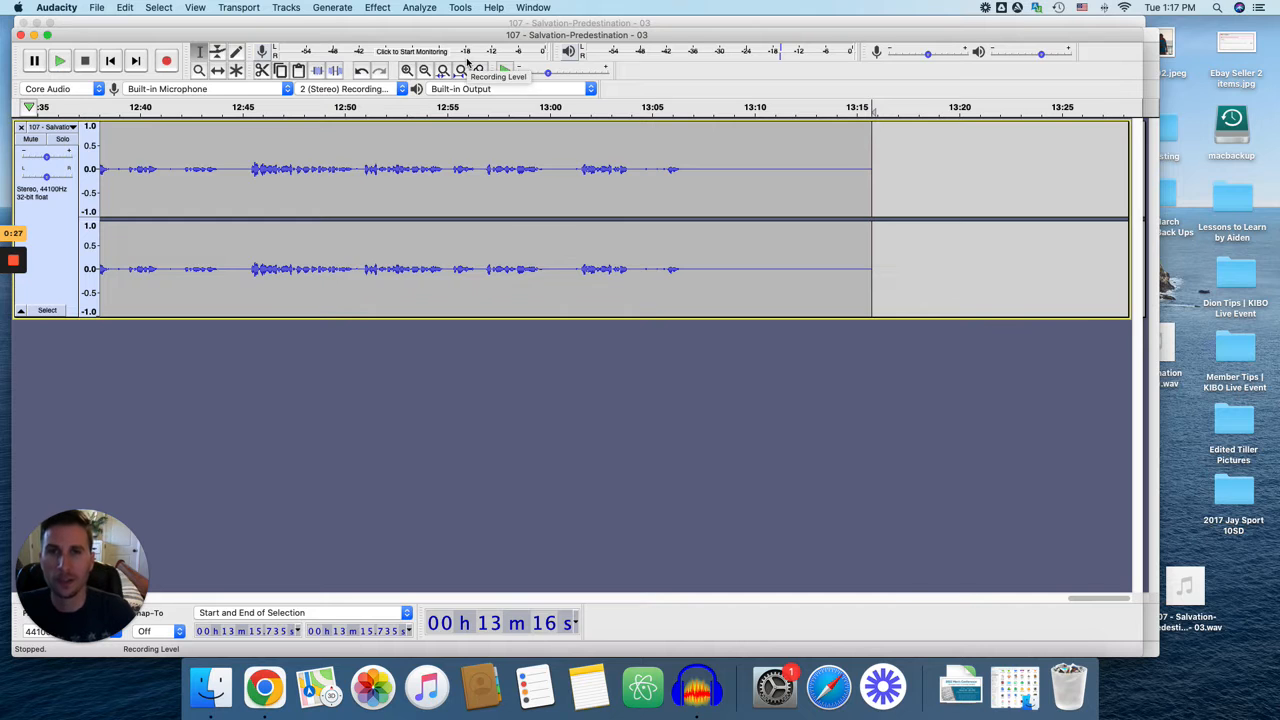
pyautogui.click(109, 62)
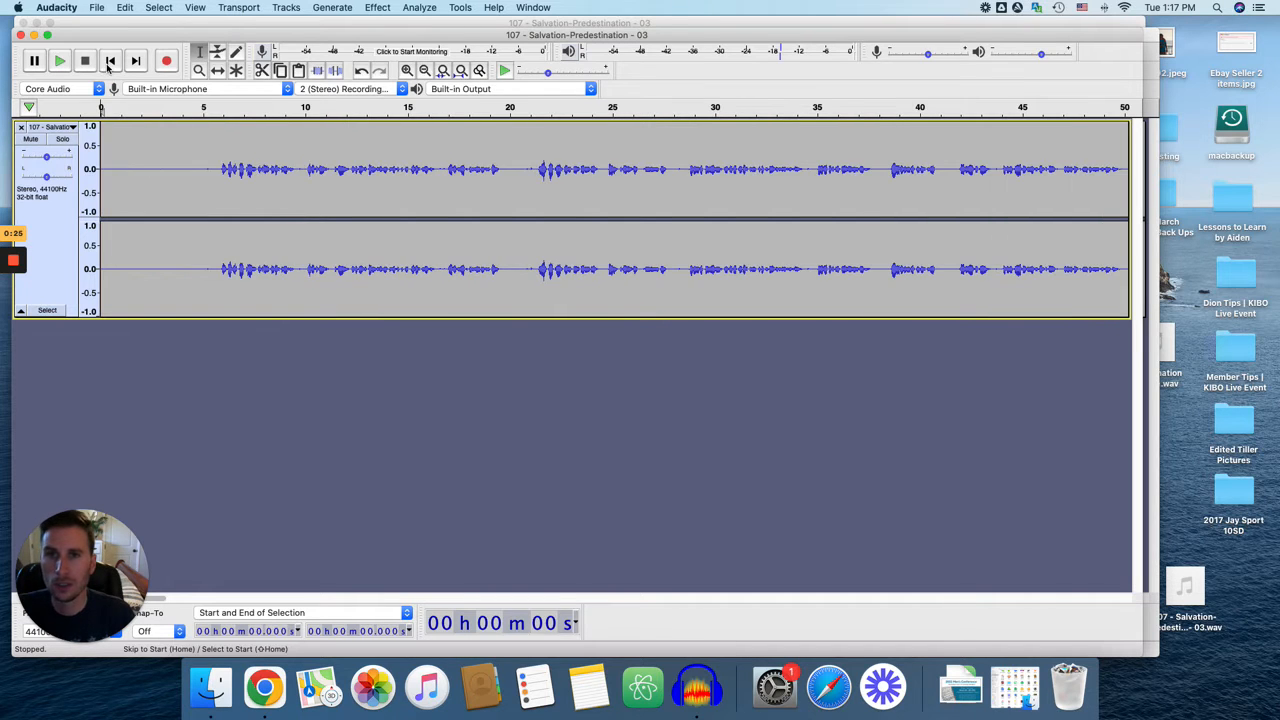
pyautogui.press('super+grave')
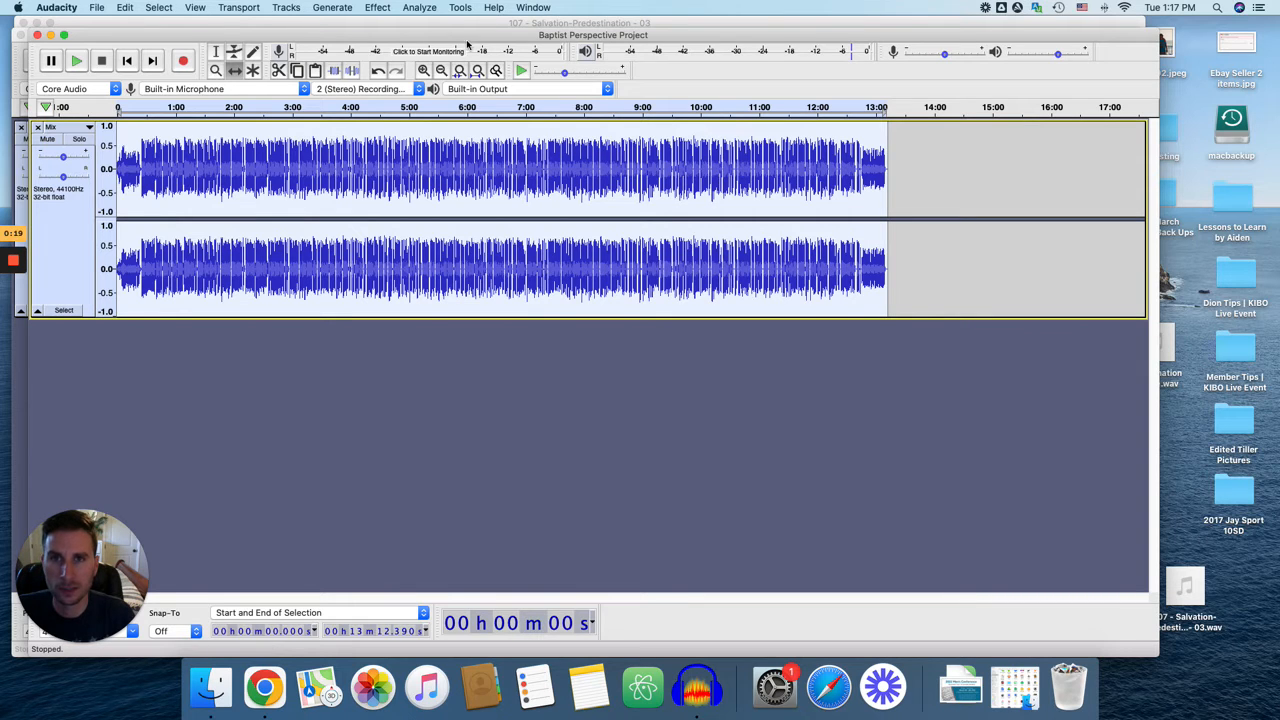
pyautogui.moveTo(468, 36)
pyautogui.mouseDown()
pyautogui.moveTo(459, 52)
pyautogui.moveTo(455, 36)
pyautogui.mouseUp()
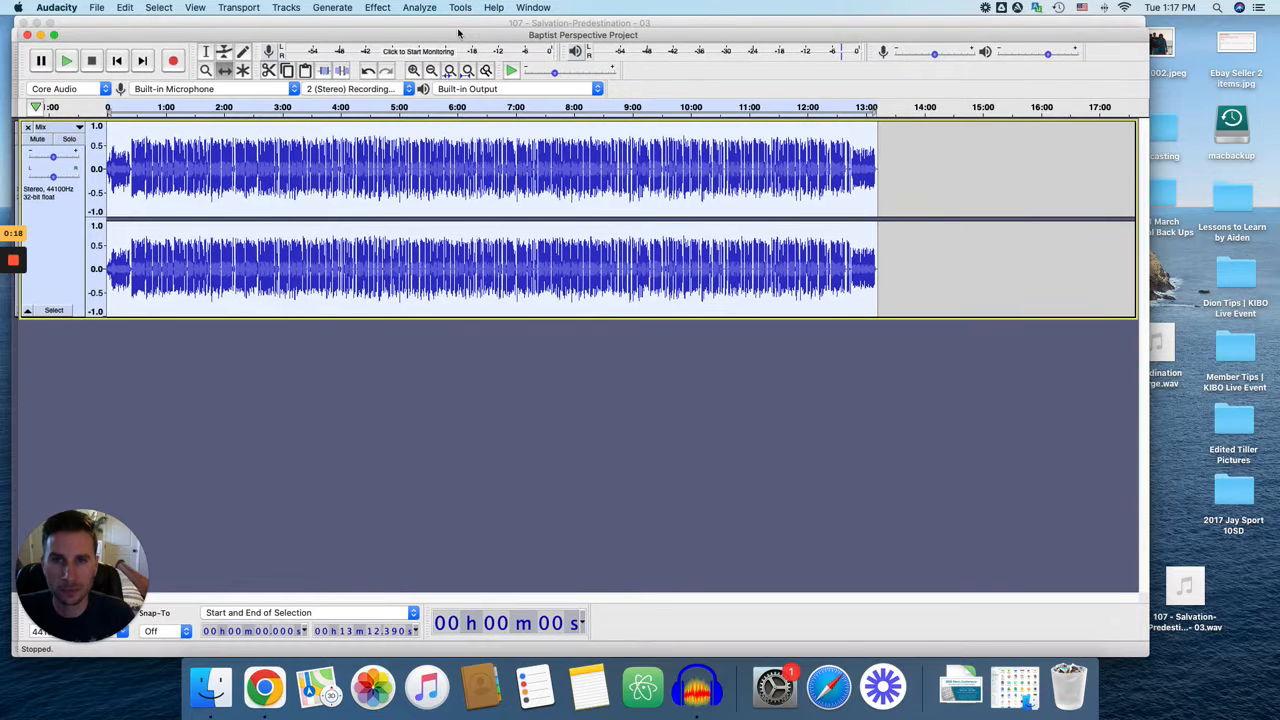
pyautogui.click(117, 61)
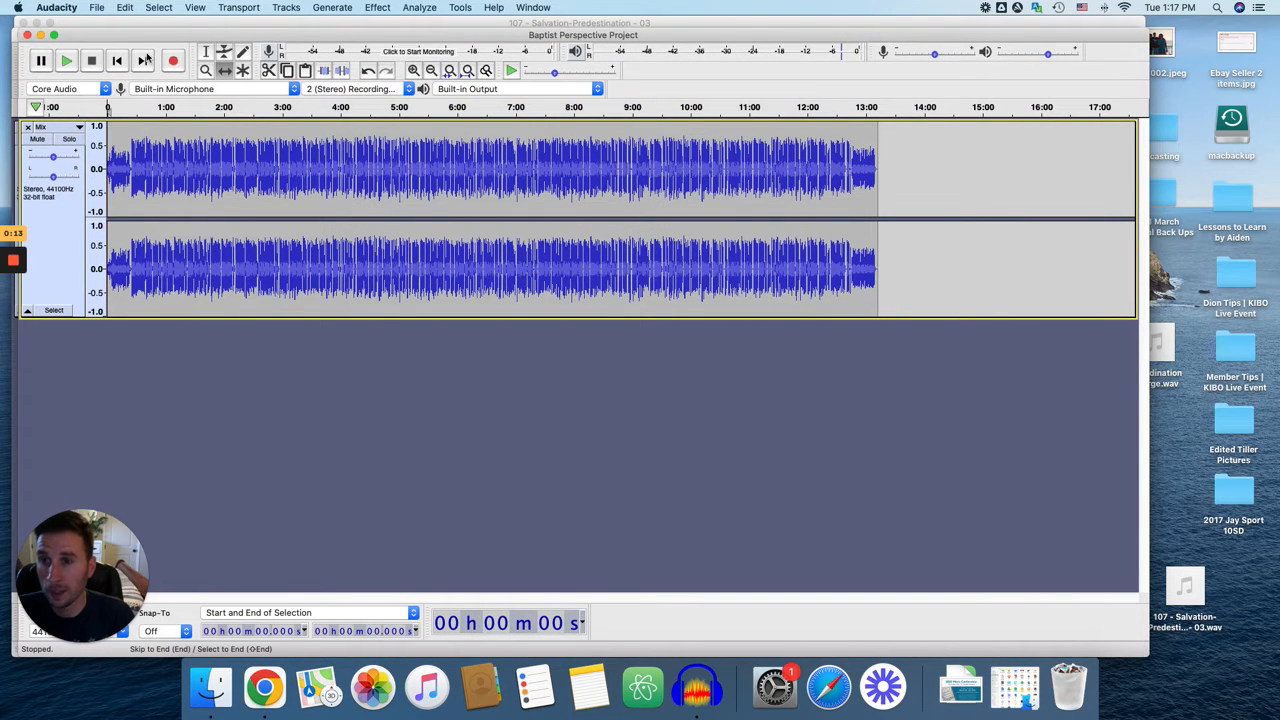
# Select the whole mixed track and open the audio export format choices.
pyautogui.press('super+a')
pyautogui.click(97, 7)
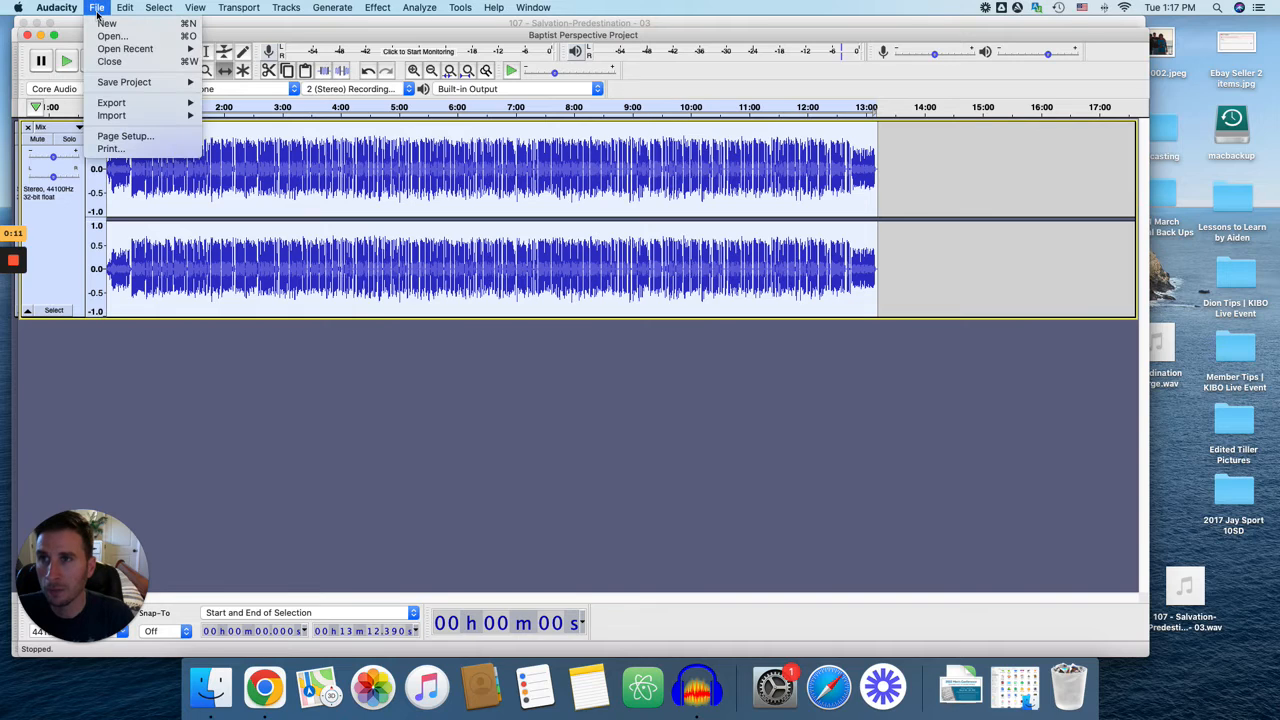
pyautogui.moveTo(136, 107)
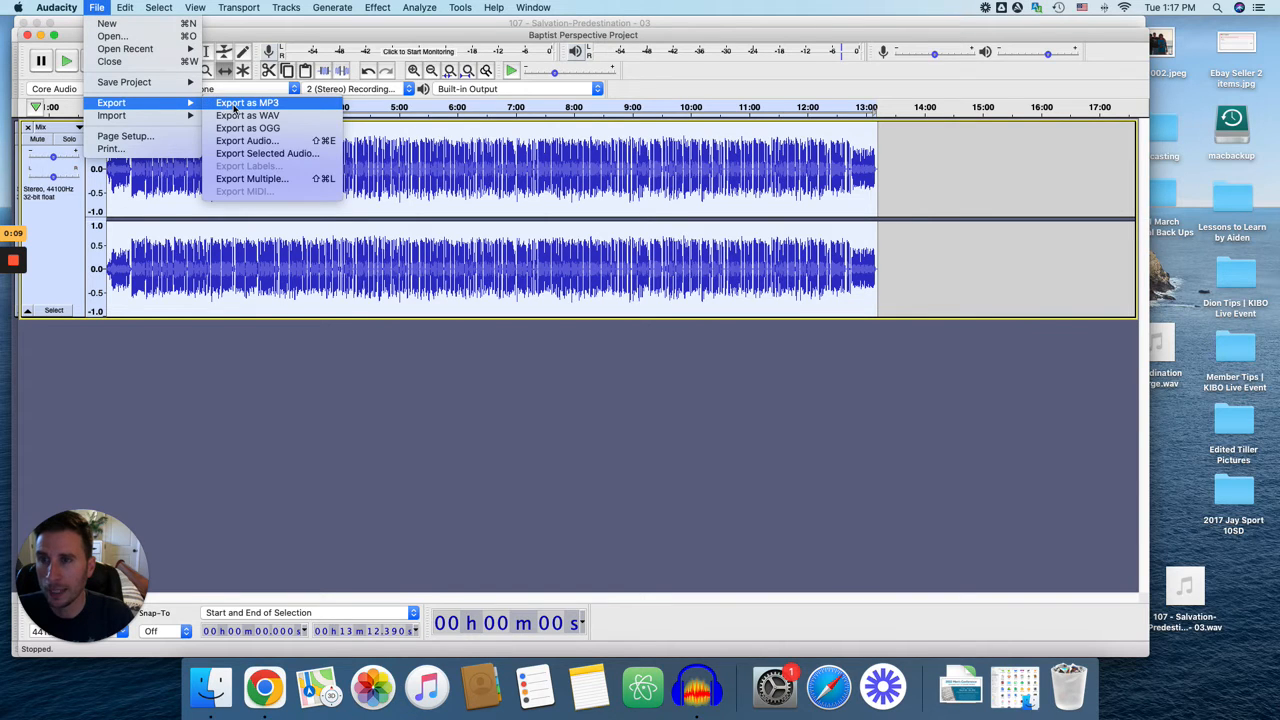